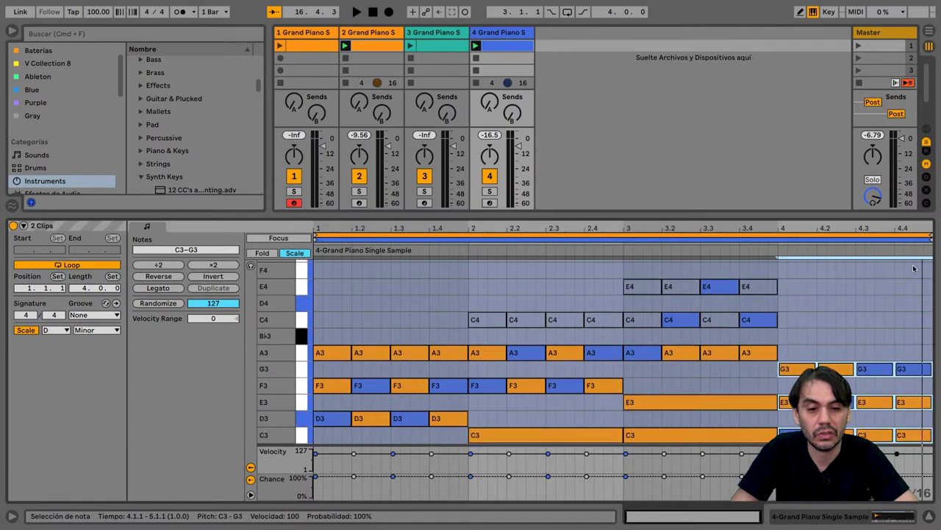
Step: Lower the blue clip's E4 and C4 notes in bar 3 by one octave and play the result
scroll(884, 279, "up", 3)
left_click_drag(760, 306, 629, 390)
key("shift+Down")
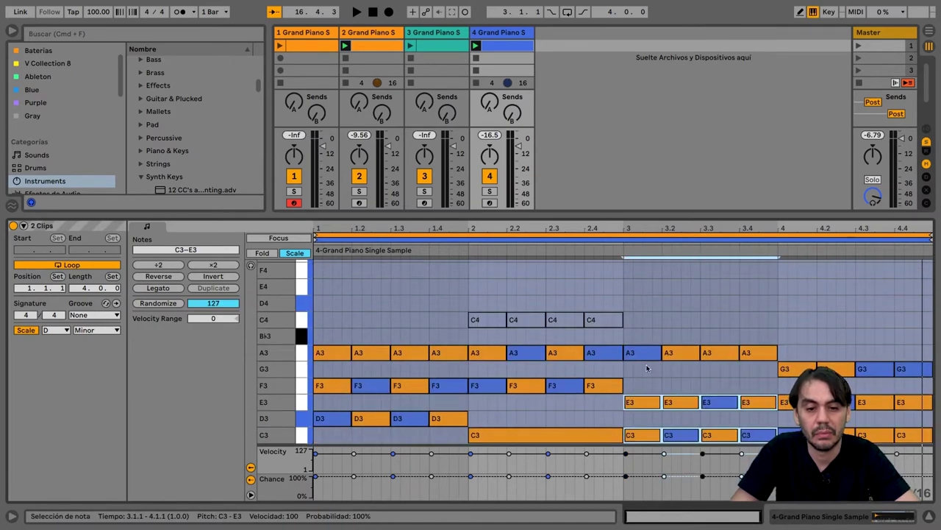
key("space")
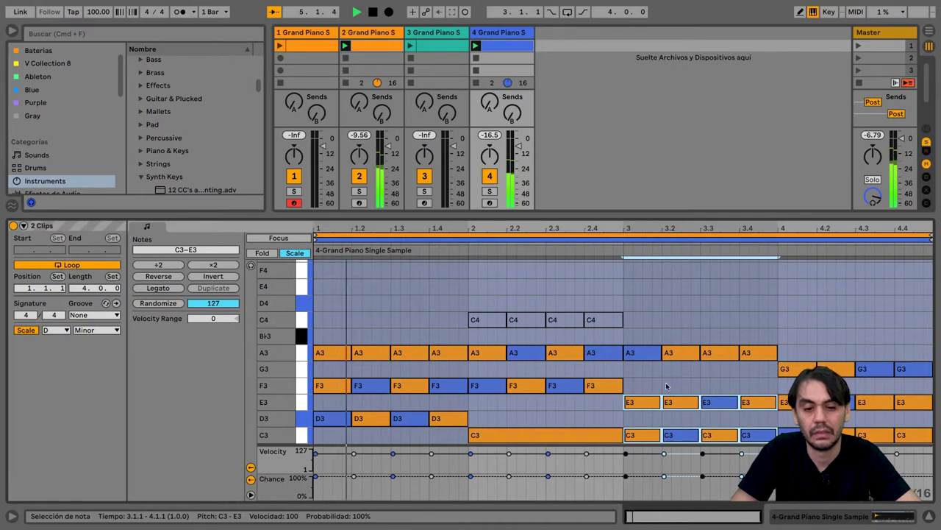
Step: Deactivate the C3 note and activate the E3 note at position 3.2 of the blue clip
left_click(670, 436)
key("0")
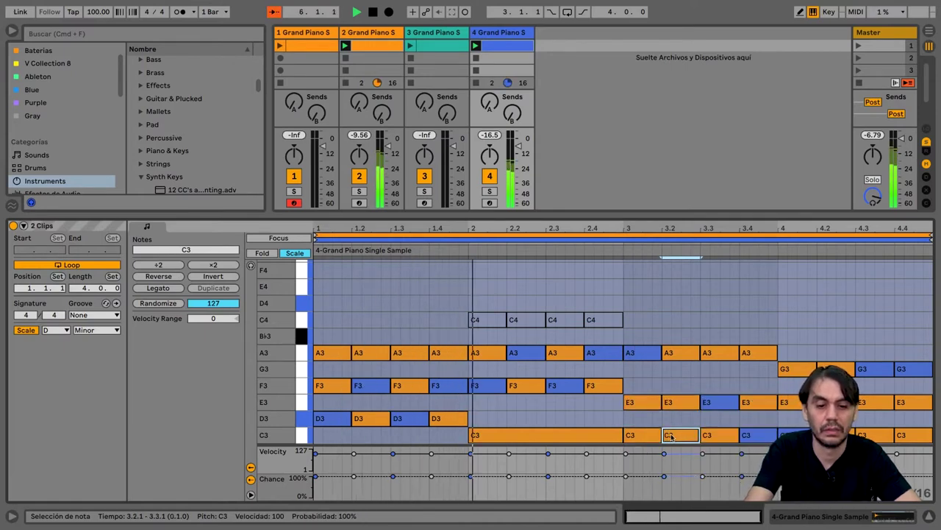
left_click(678, 403)
key("0")
Step: Deactivate the E3 note and activate the A3 note at position 3.3 of the blue clip
left_click(726, 402)
key("0")
left_click(725, 355)
key("0")
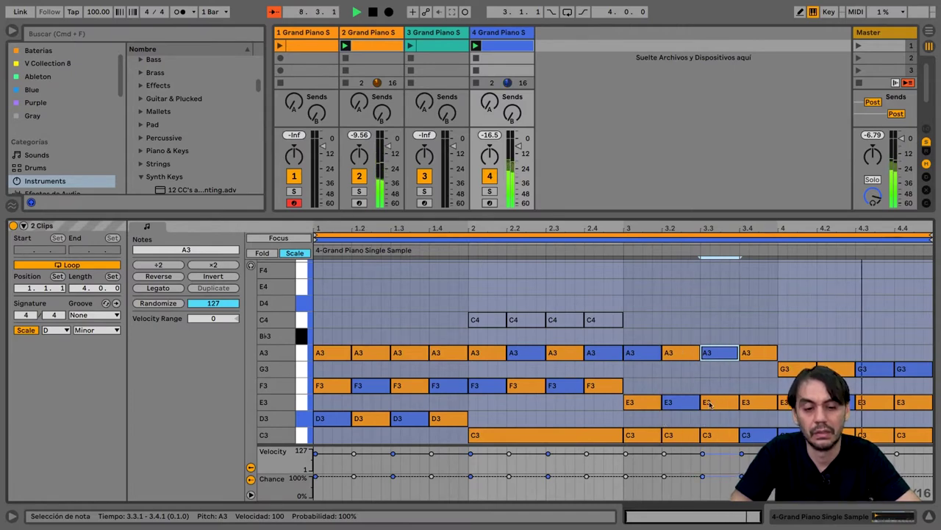
Step: Deactivate the C3 note and activate the E3 note at position 3.4 of the blue clip
left_click(749, 434)
key("0")
left_click(751, 401)
key("0")
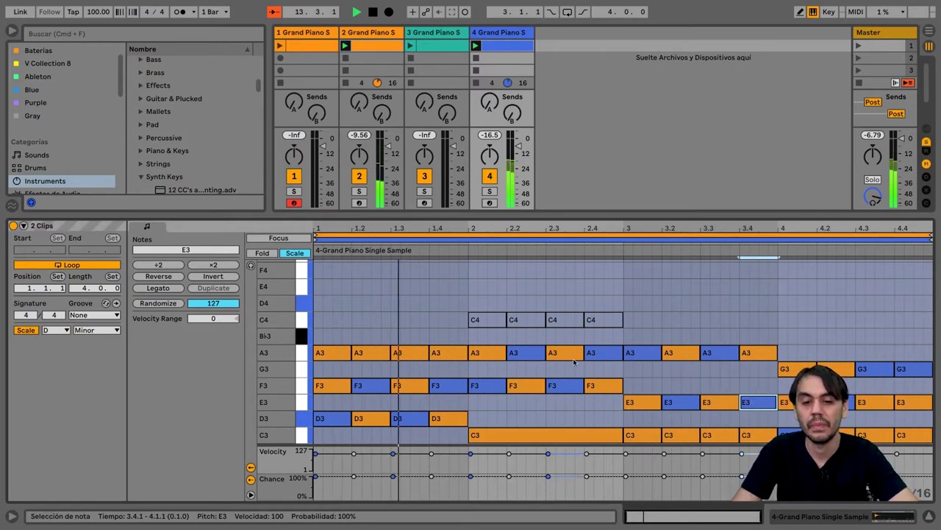
Step: Transpose all notes of track 4's clip down one octave and play it back with the chords
left_click(505, 46)
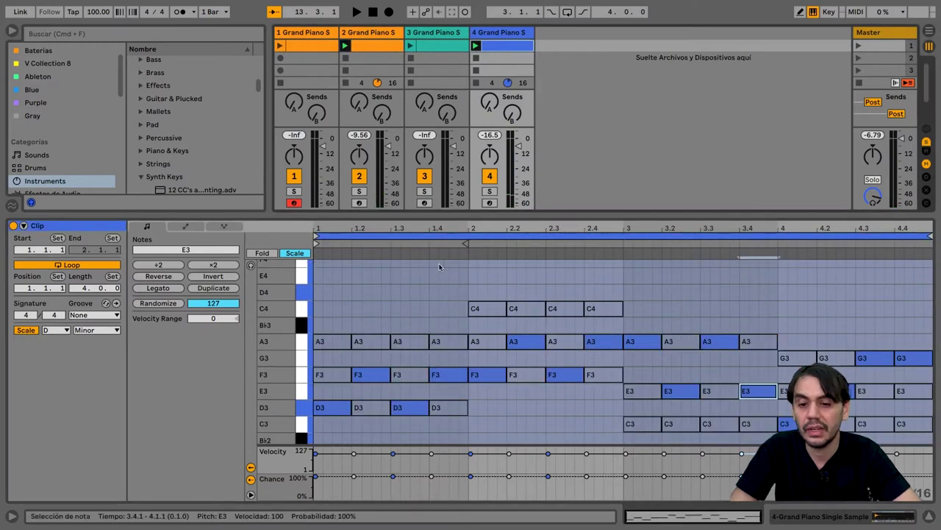
key("super+a")
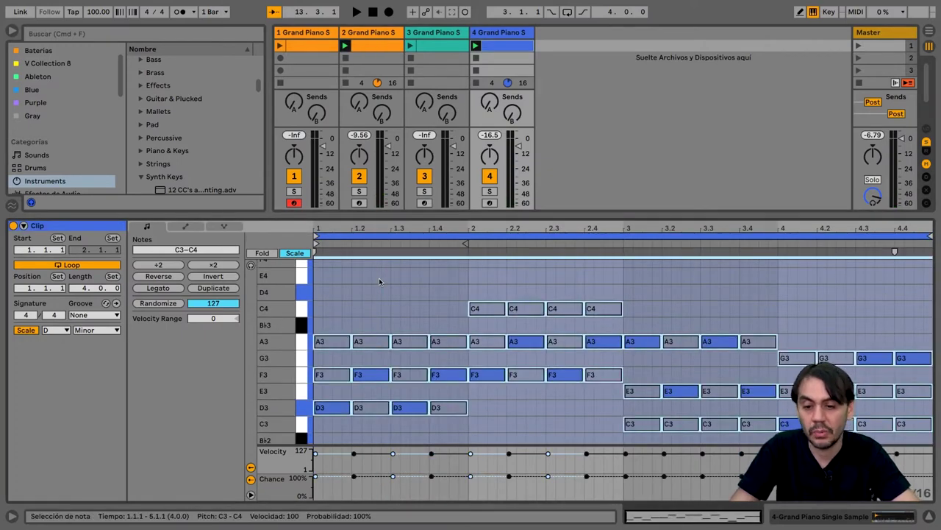
key("shift+Down")
key("shift+Down")
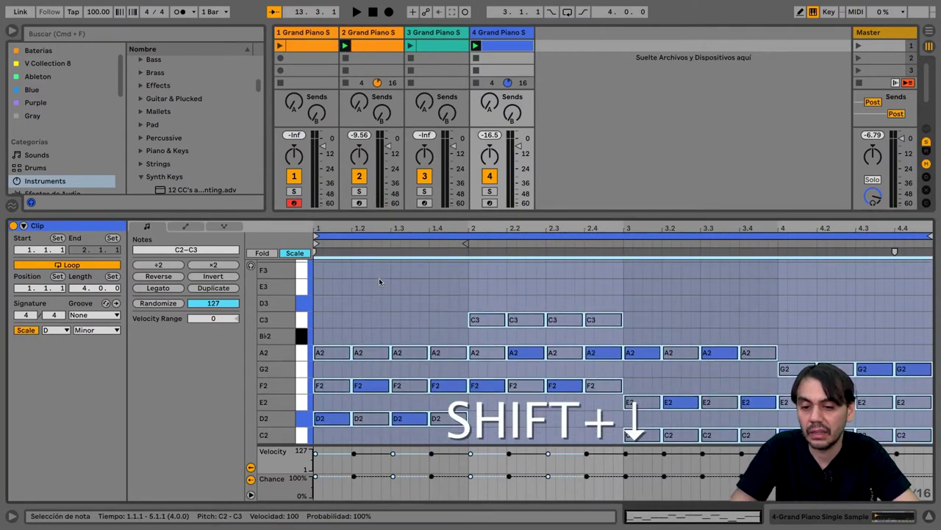
key("space")
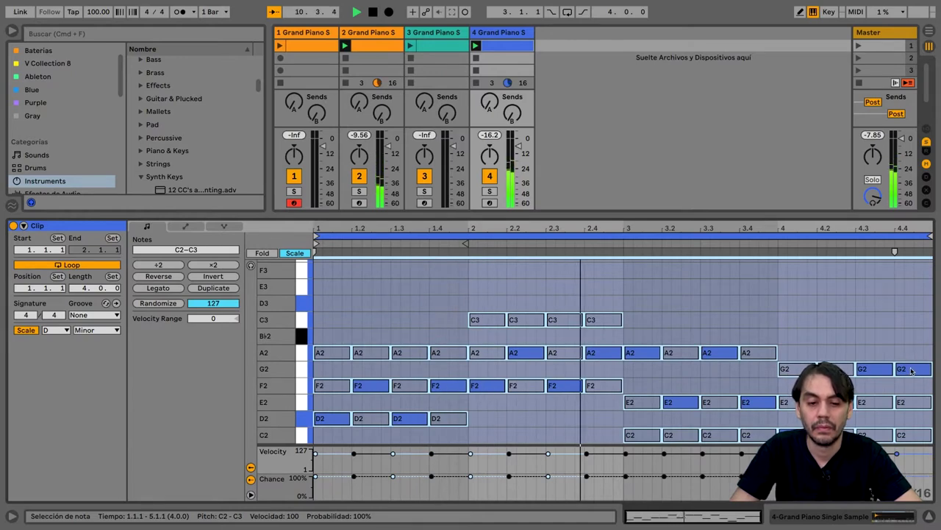
left_click(787, 337)
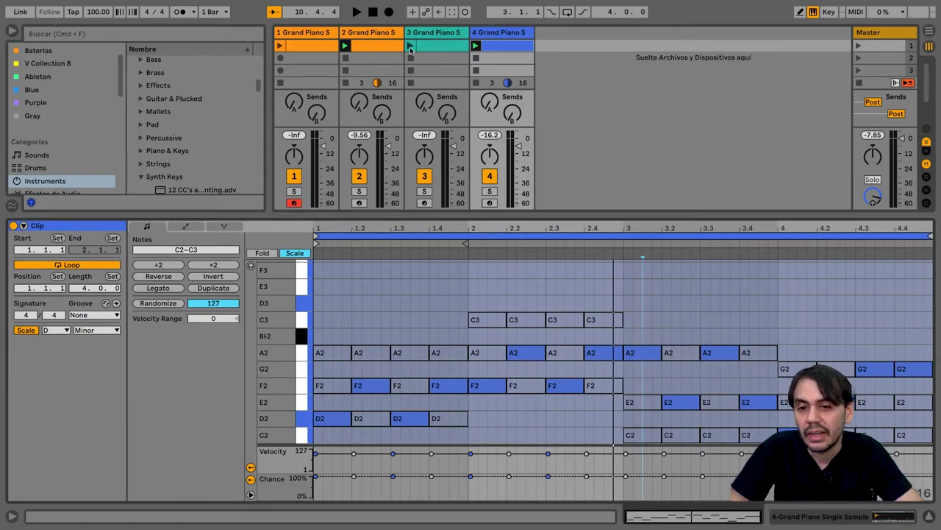
Step: Open track 2's chord clip and play it soloed
left_click(381, 47)
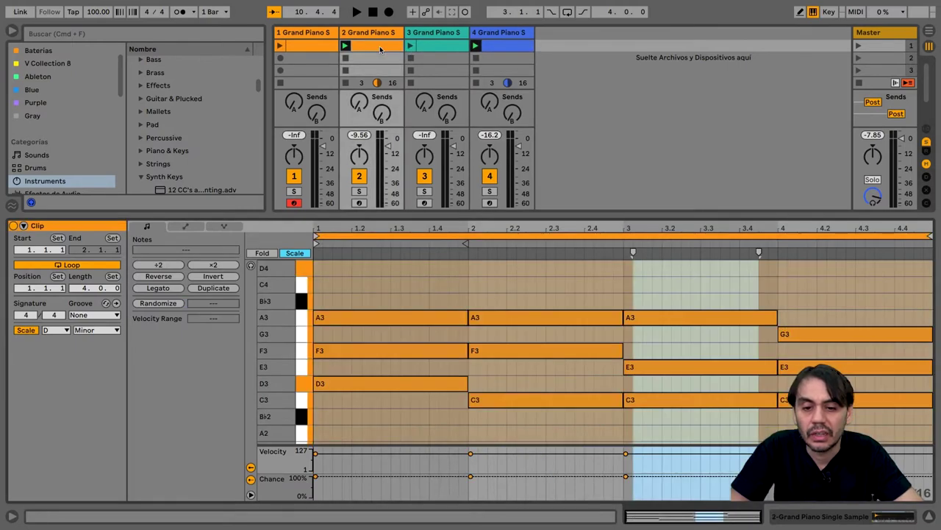
left_click(359, 192)
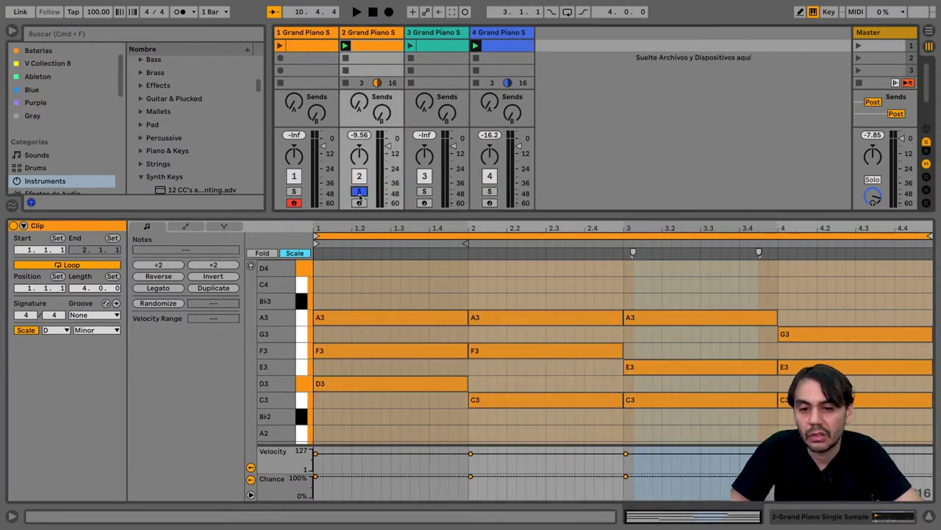
left_click(346, 46)
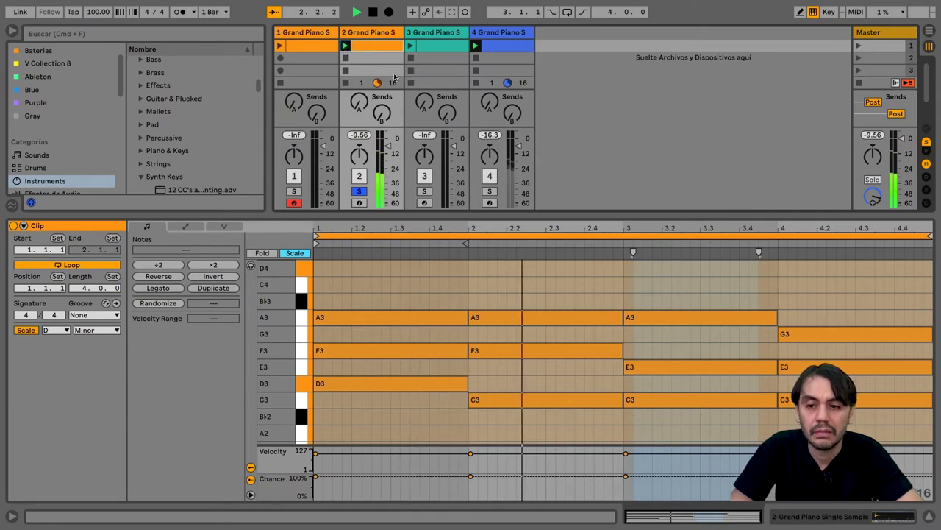
Step: Expand the Operator instrument's Pad presets in the browser
scroll(213, 116, "up", 2)
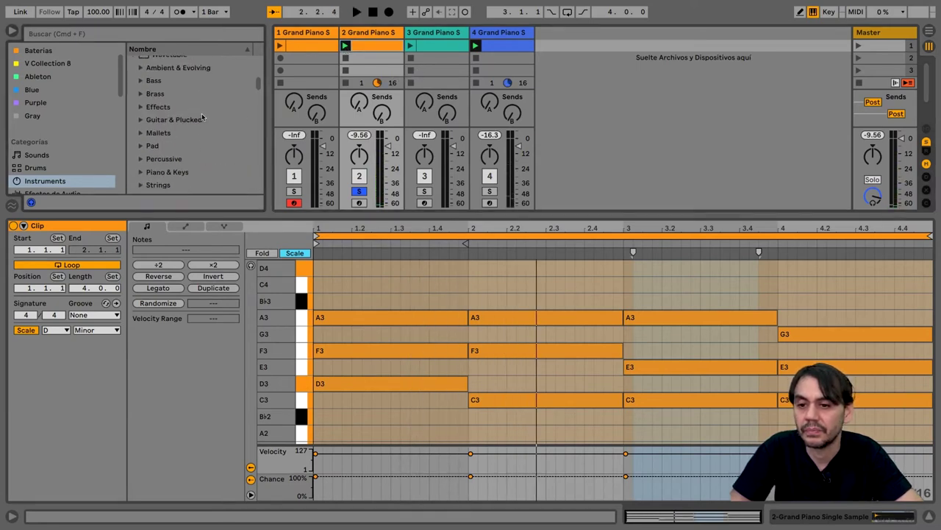
scroll(146, 193, "up", 8)
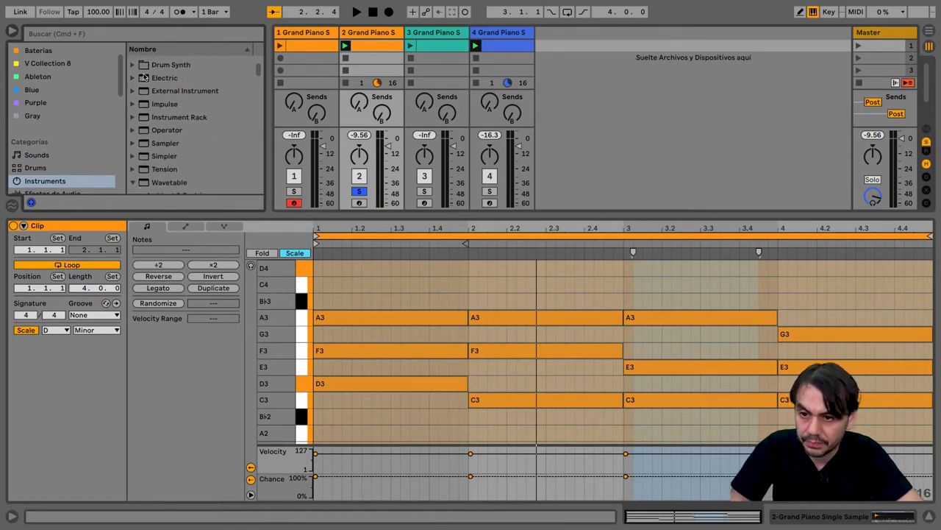
left_click(133, 130)
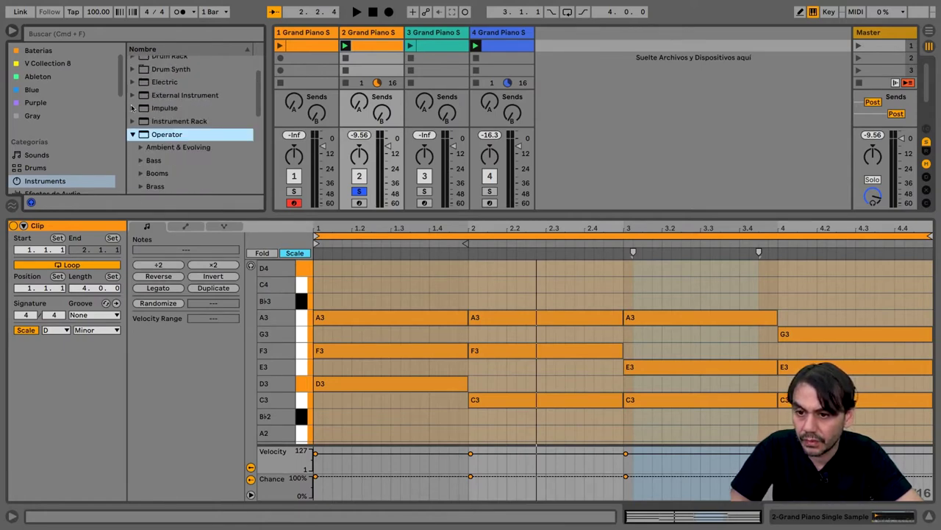
scroll(163, 127, "down", 5)
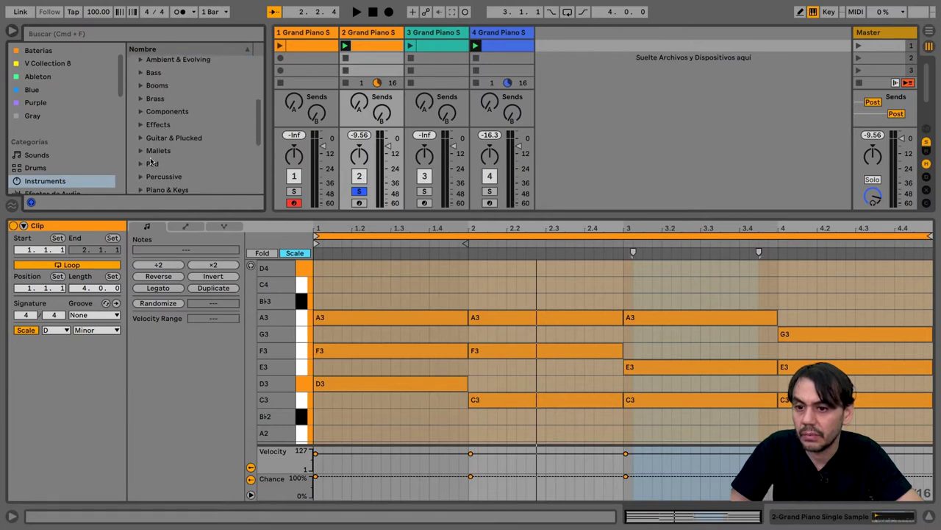
left_click(142, 163)
scroll(178, 150, "down", 5)
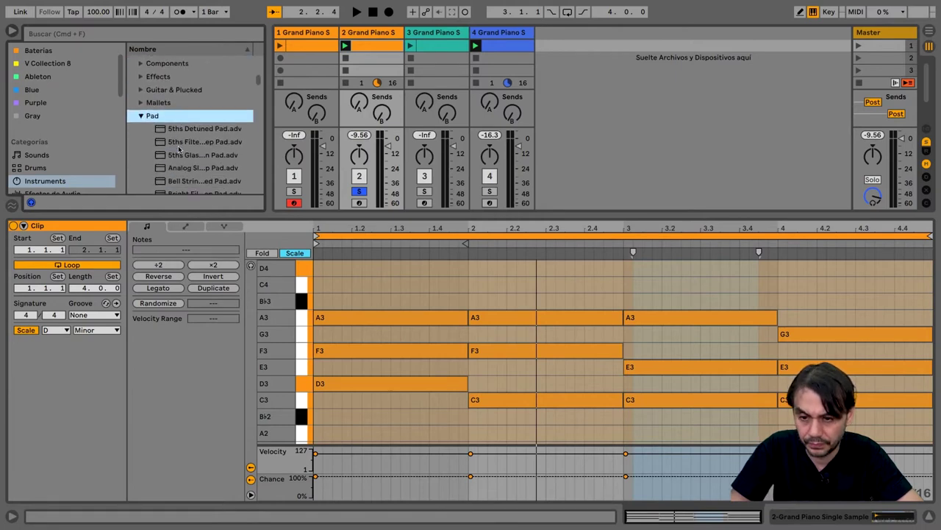
Step: Preview several Operator pad presets and load Fog Pad.adv onto track 2
scroll(178, 150, "down", 10)
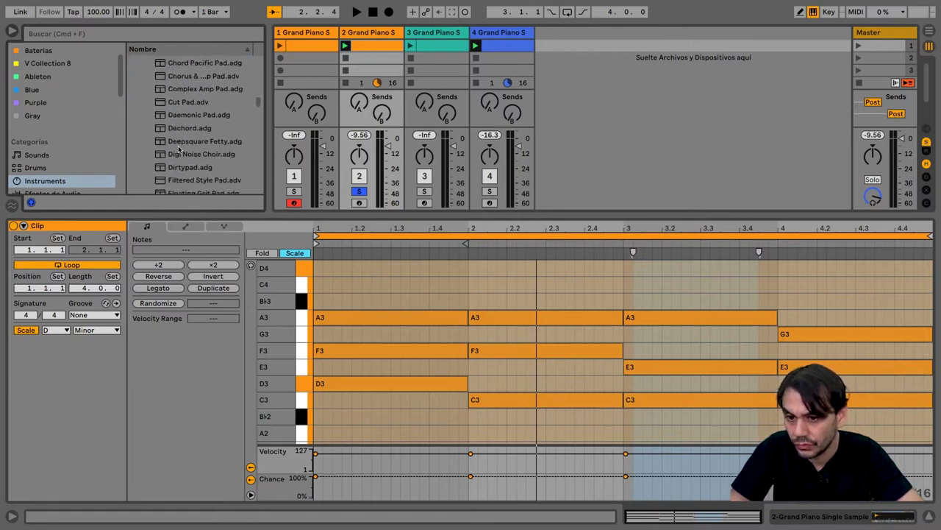
left_click(178, 147)
scroll(178, 148, "down", 1)
left_click(178, 147)
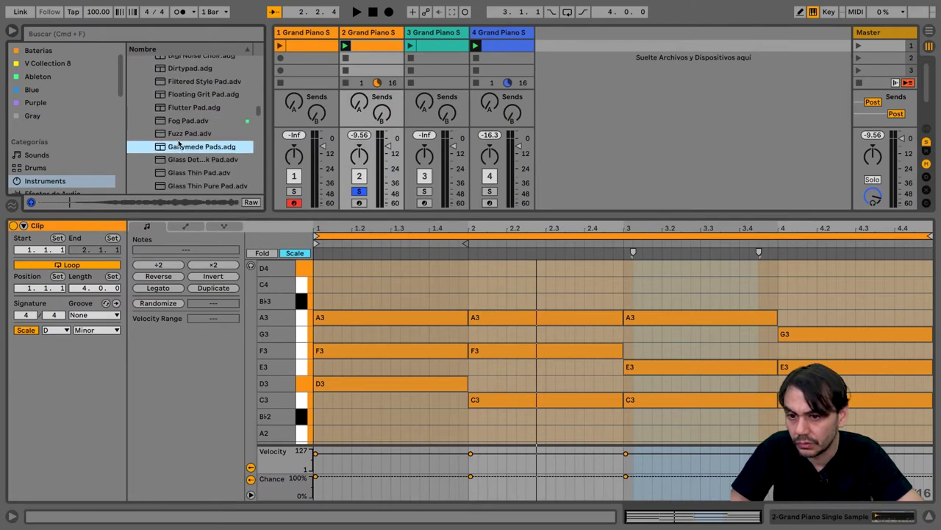
left_click(178, 135)
left_click(180, 123)
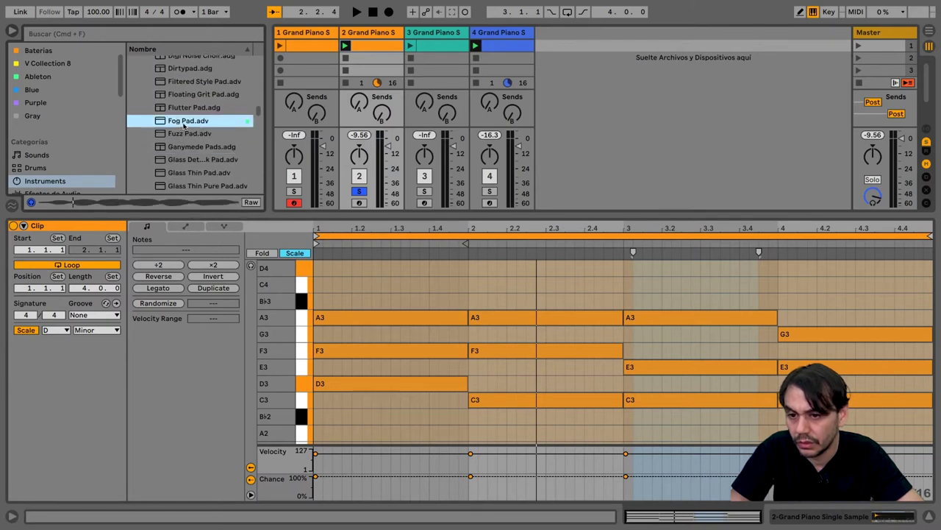
double_click(183, 125)
Step: Solo track 3 with its clip selected, and expand the Wavetable presets in the instrument browser
left_click(425, 190)
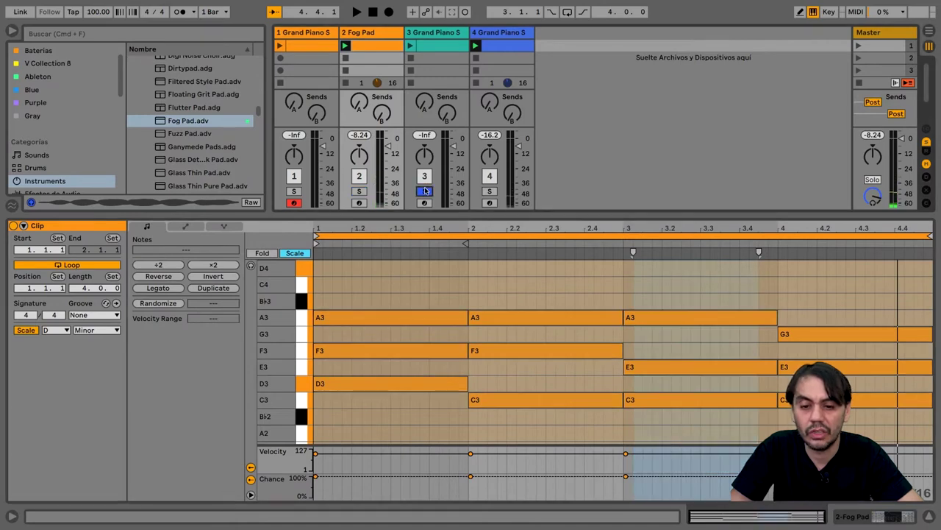
left_click(434, 49)
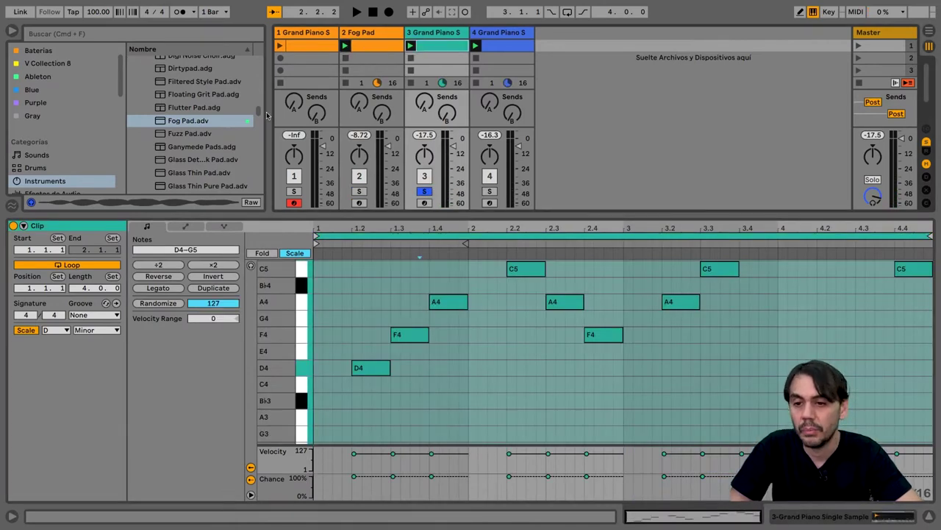
scroll(254, 94, "up", 10)
scroll(211, 116, "down", 3)
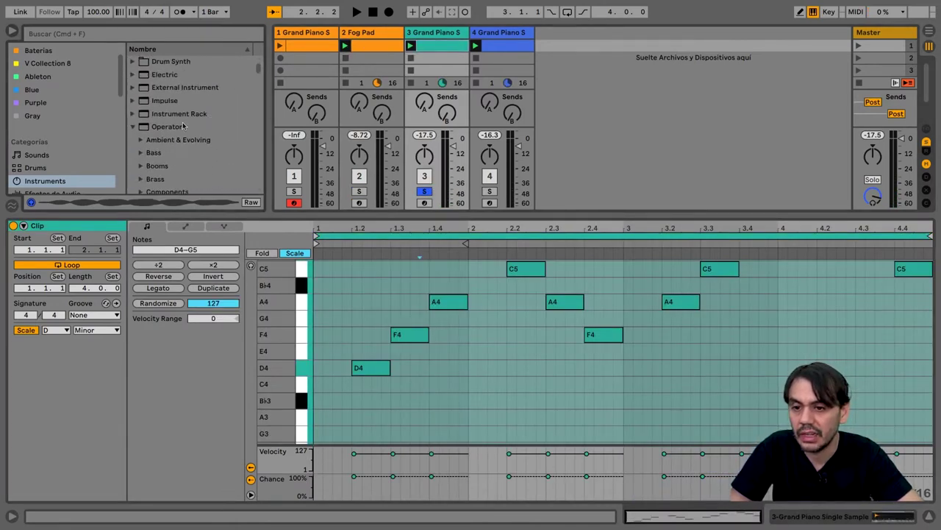
left_click(133, 129)
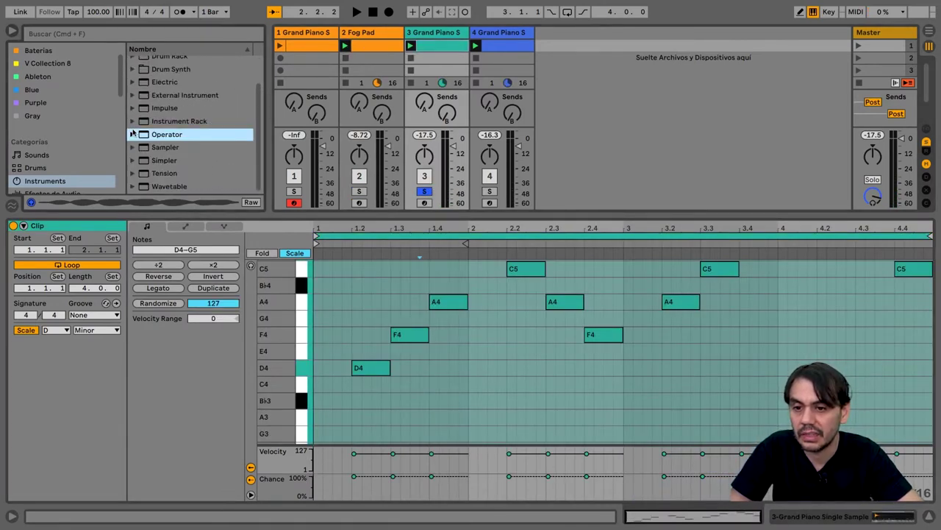
left_click(132, 188)
scroll(185, 148, "down", 5)
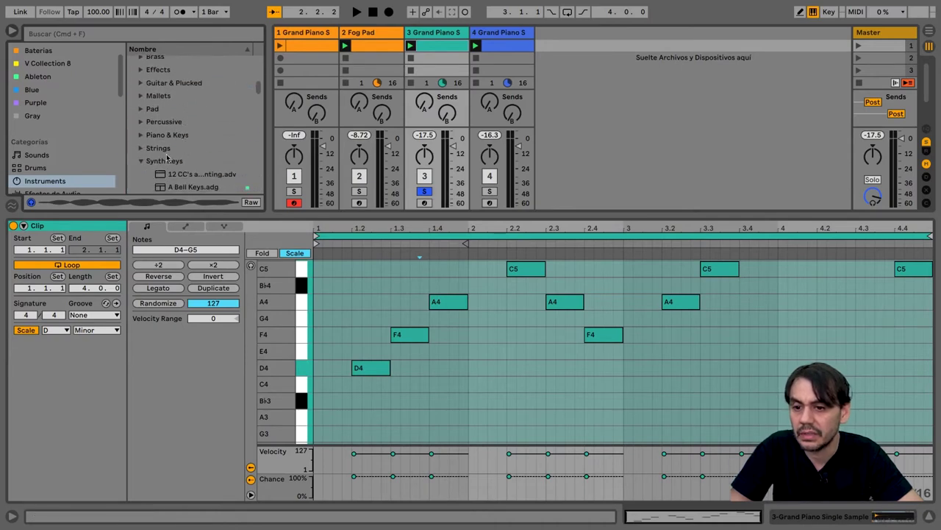
Step: Preview Wavetable Synth Keys presets and load A Bell Keys.adg onto track 3
left_click(168, 159)
scroll(185, 160, "down", 2)
left_click(190, 163)
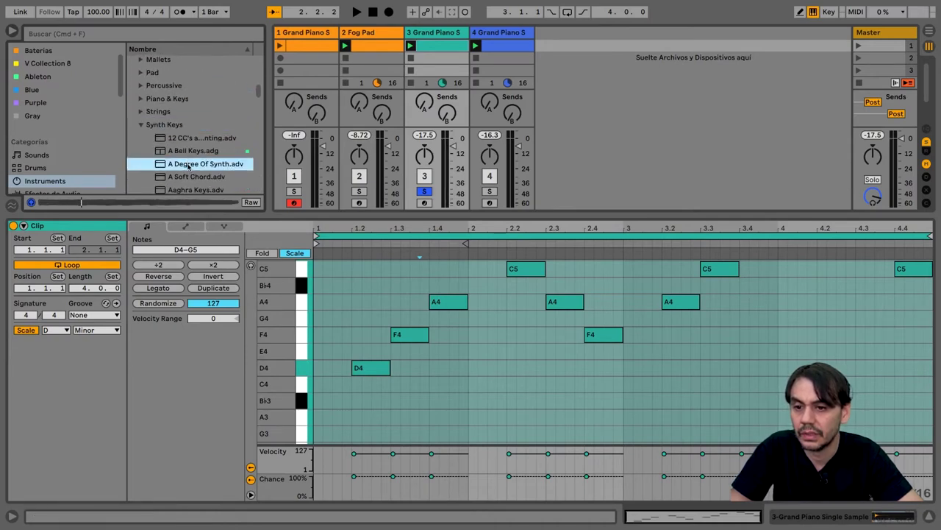
scroll(188, 165, "down", 1)
left_click(188, 168)
left_click(188, 155)
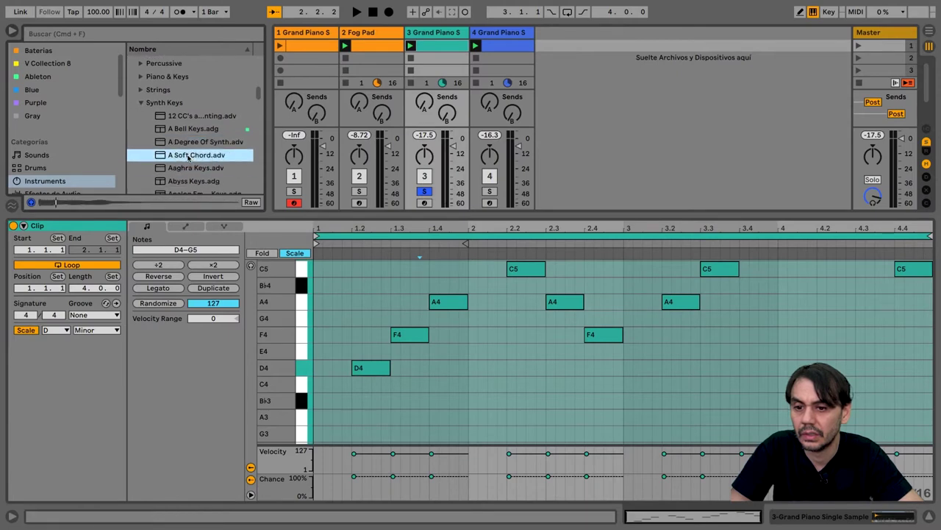
left_click(187, 131)
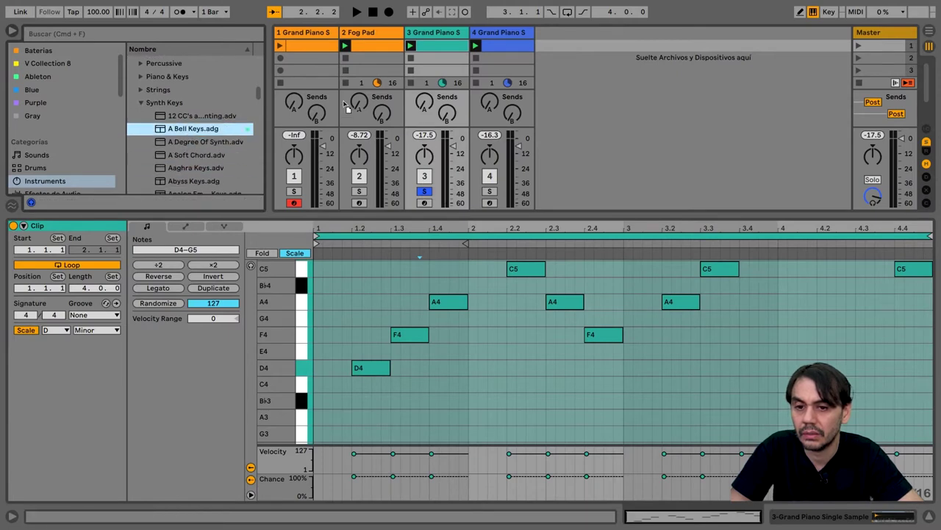
key("Return")
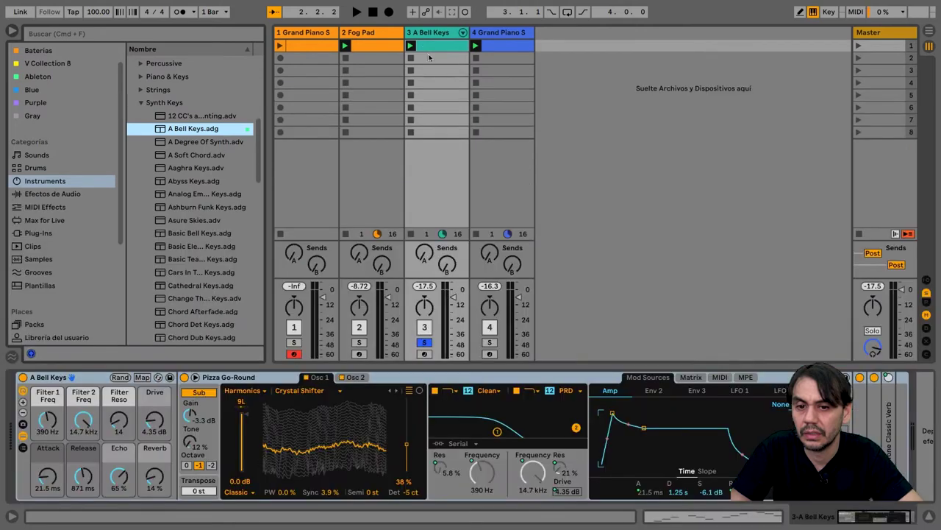
Step: Play track 3's melody clip with its notes open and listen to it soloed together with track 2
left_click(410, 46)
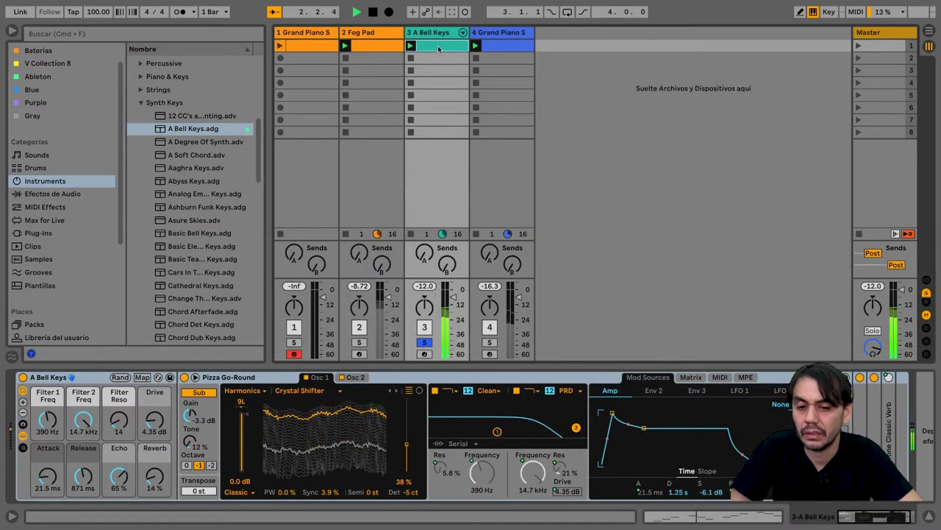
double_click(438, 45)
scroll(448, 292, "up", 2)
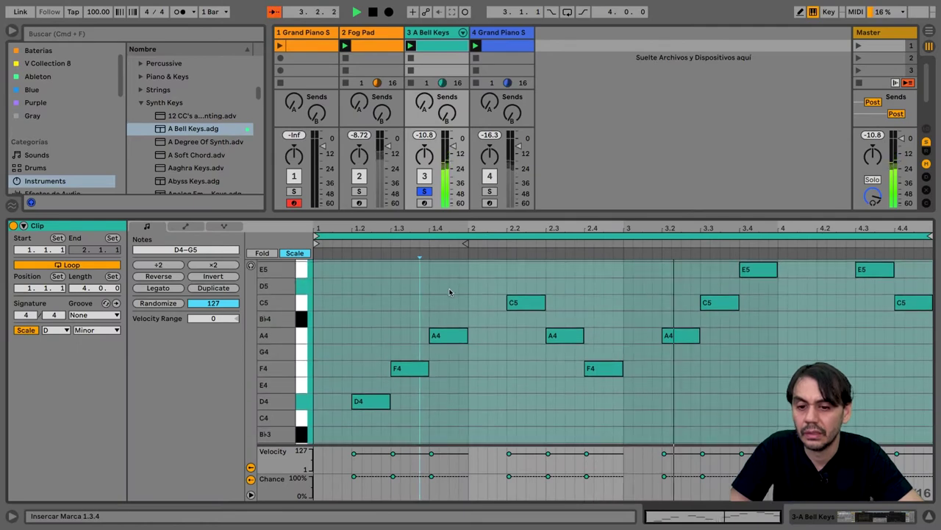
left_click(362, 192)
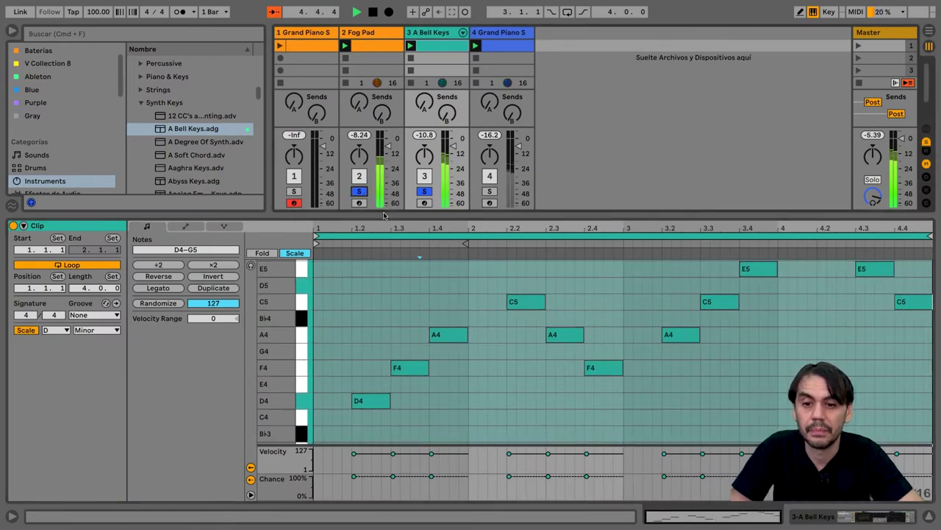
left_click_drag(295, 339, 272, 342)
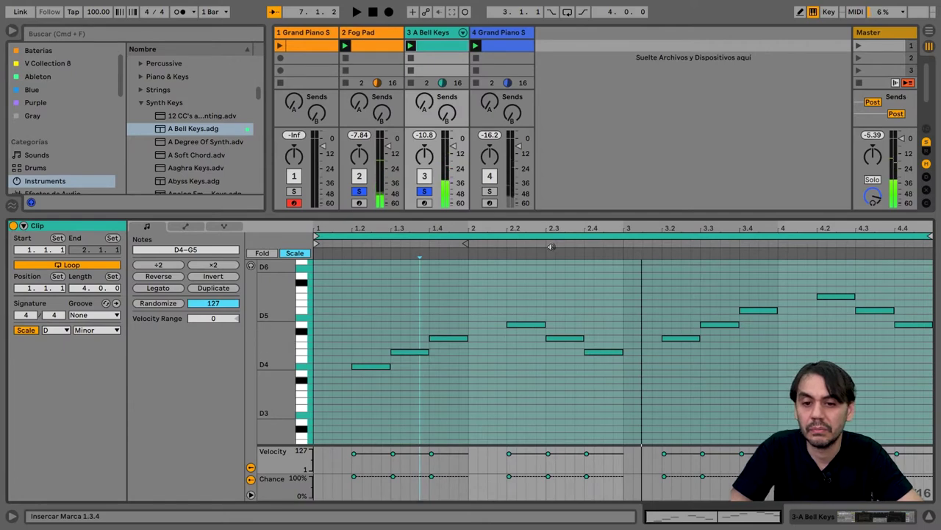
Step: Solo and play track 4, and replace its piano with B Seven Bass.adv, found by searching the instruments for "seven"
left_click(489, 193)
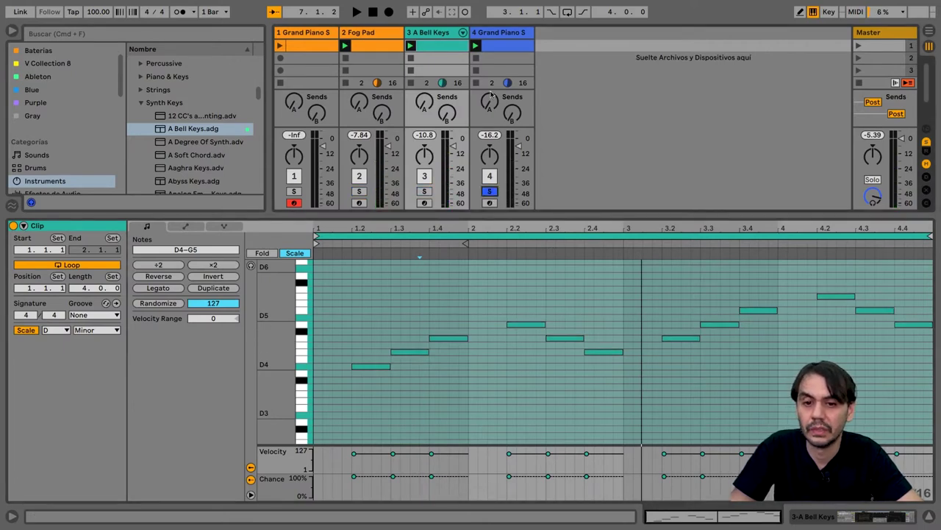
key("space")
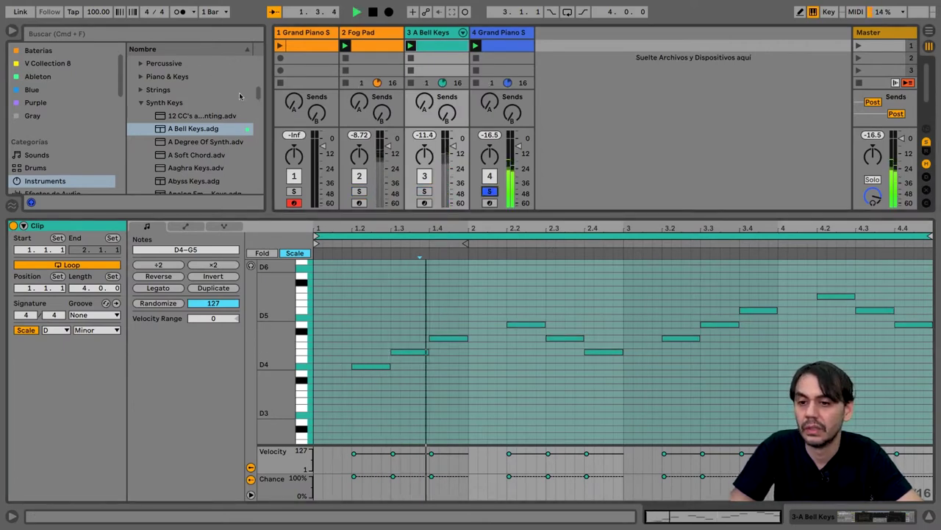
left_click(172, 34)
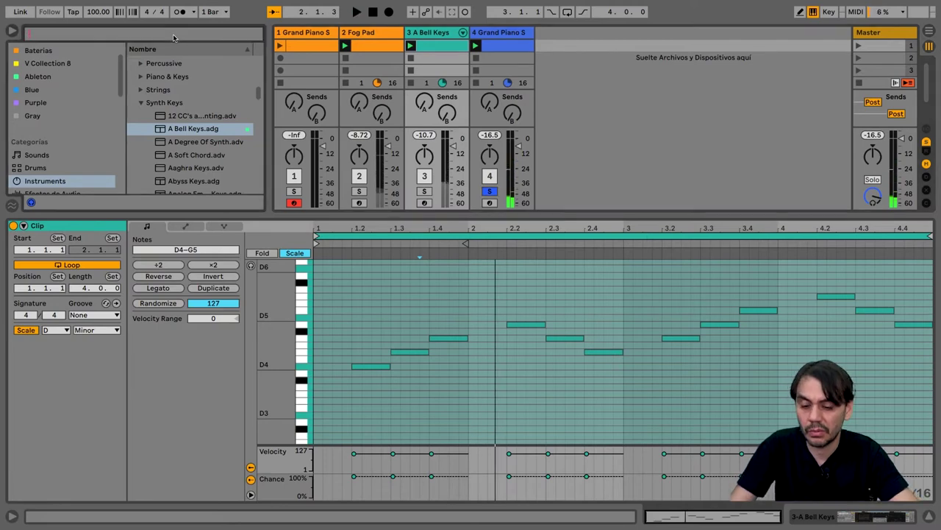
type("seven")
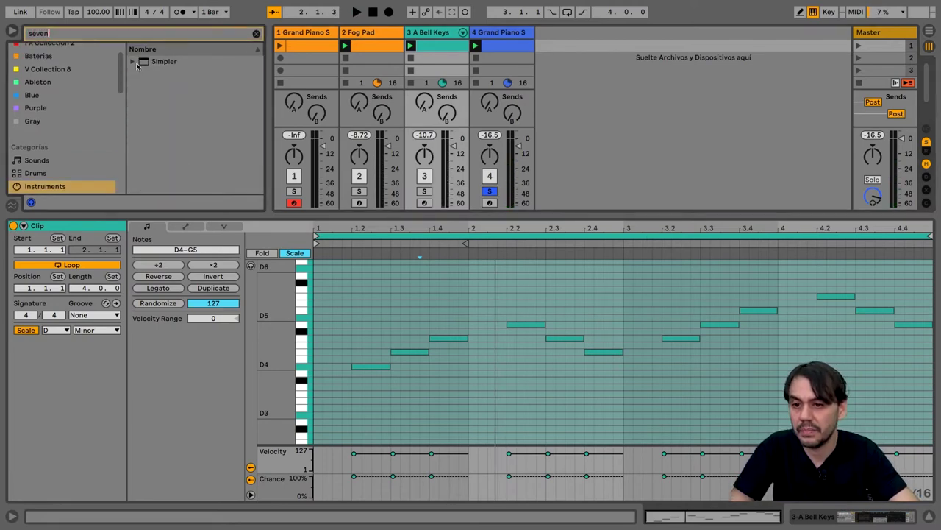
left_click(134, 63)
left_click(141, 74)
left_click(173, 89)
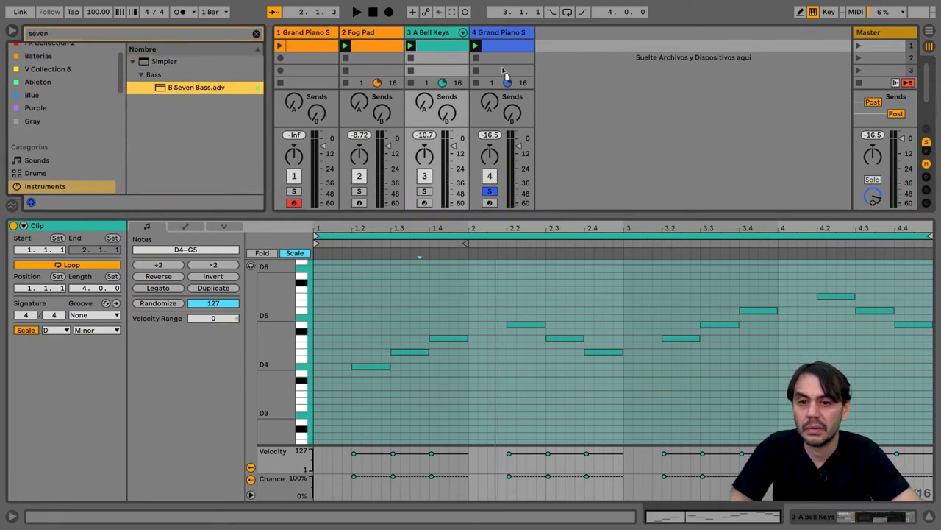
left_click_drag(495, 69, 495, 71)
Step: Transpose all notes of track 4's clip down one octave to the C1–C2 range and play the result
key("space")
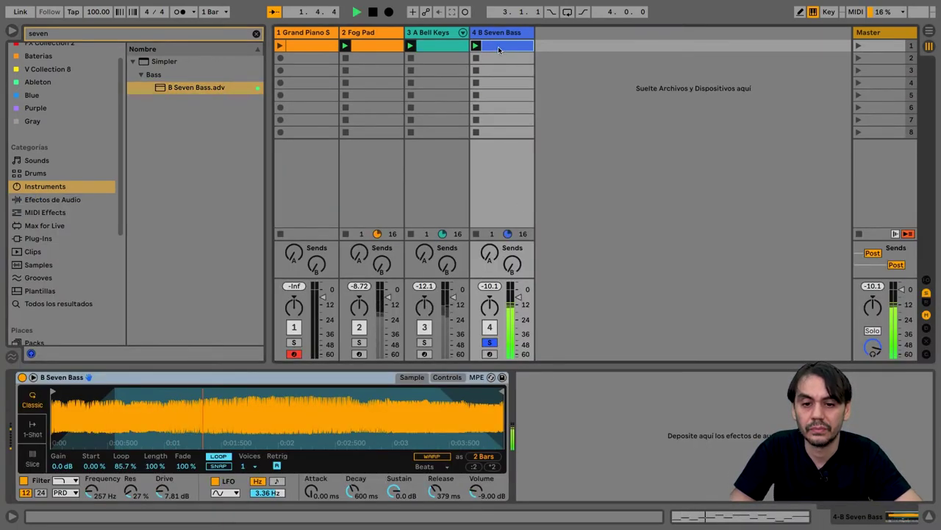
double_click(498, 46)
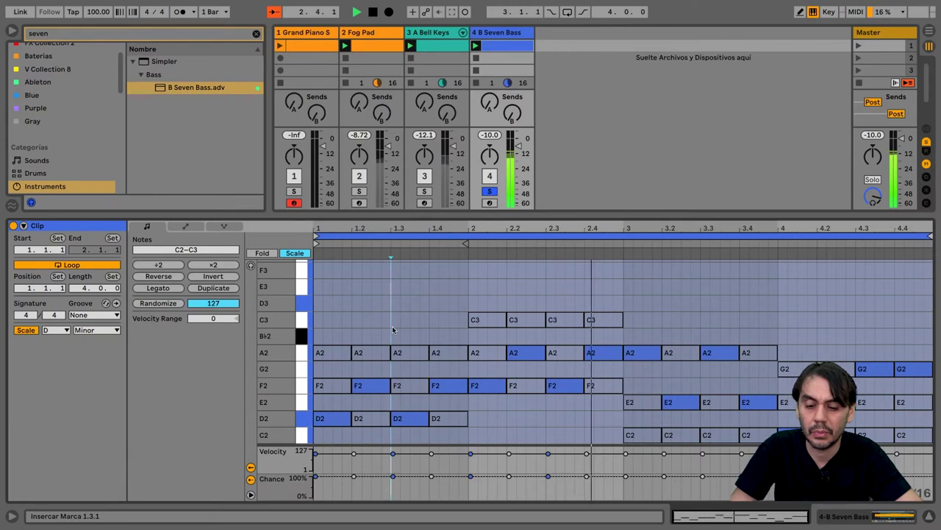
key("ctrl+a")
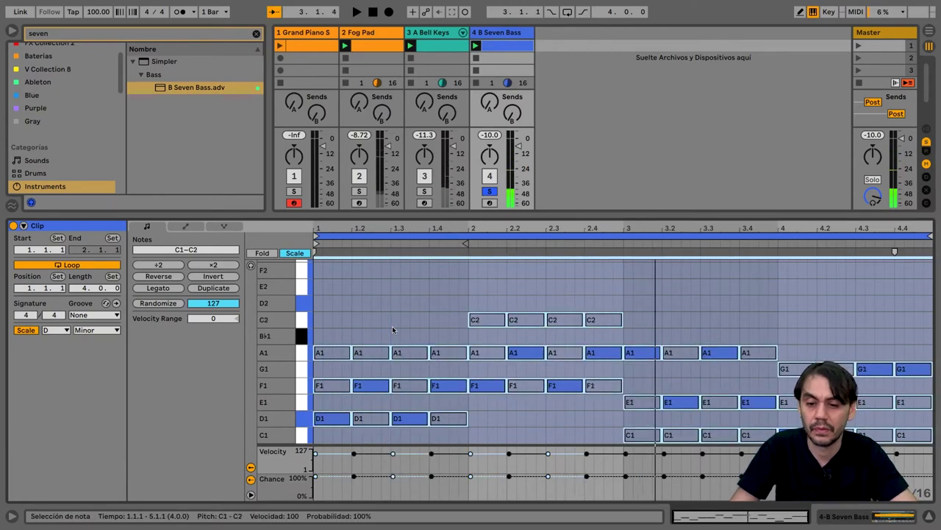
key("shift+Down")
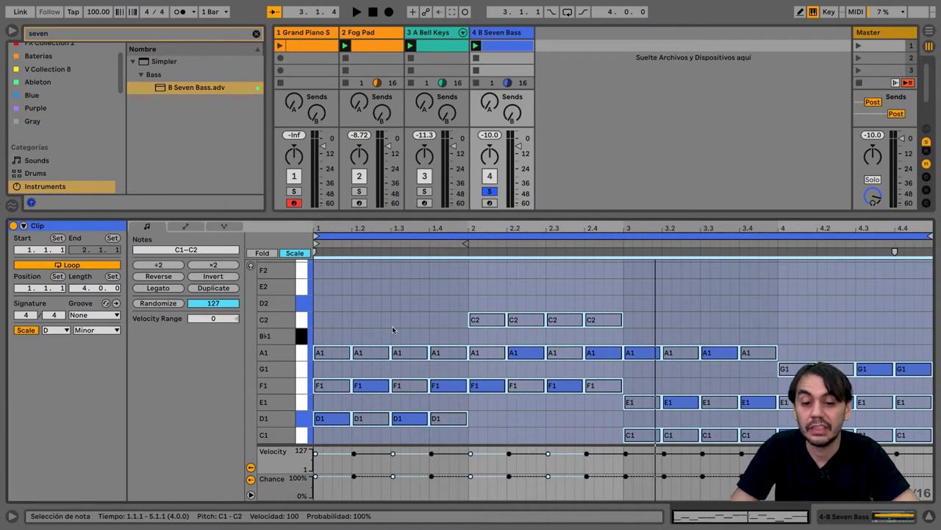
key("space")
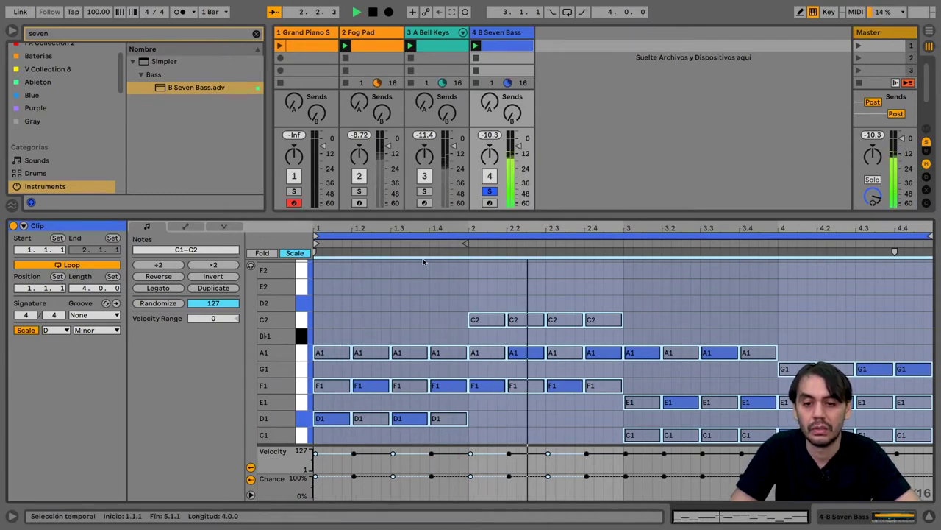
Step: Add tracks 3 and 2 to the solo during playback, and turn all solos off to hear the full mix
left_click(425, 192, "super")
left_click(360, 193, "super")
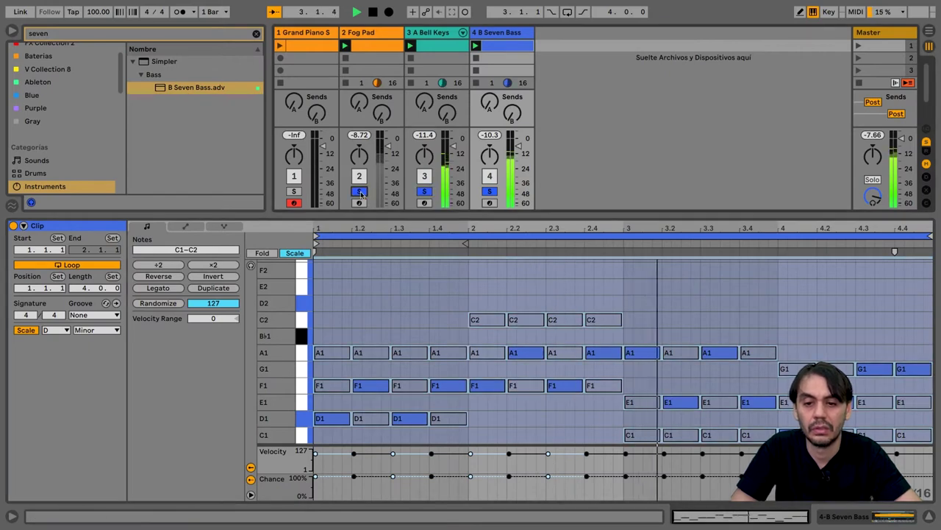
left_click(360, 192)
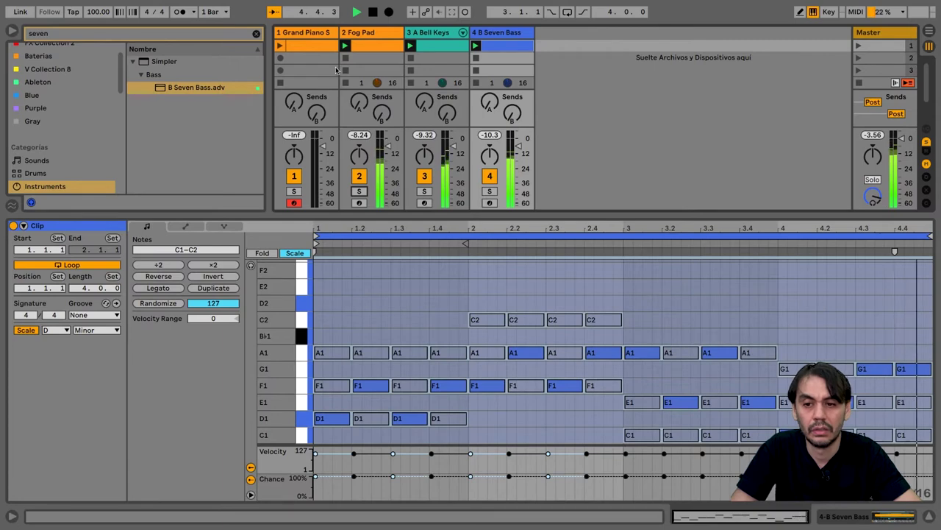
Step: Search the sample library for "100" and widen the browser so that full sample names can be read
left_click(256, 34)
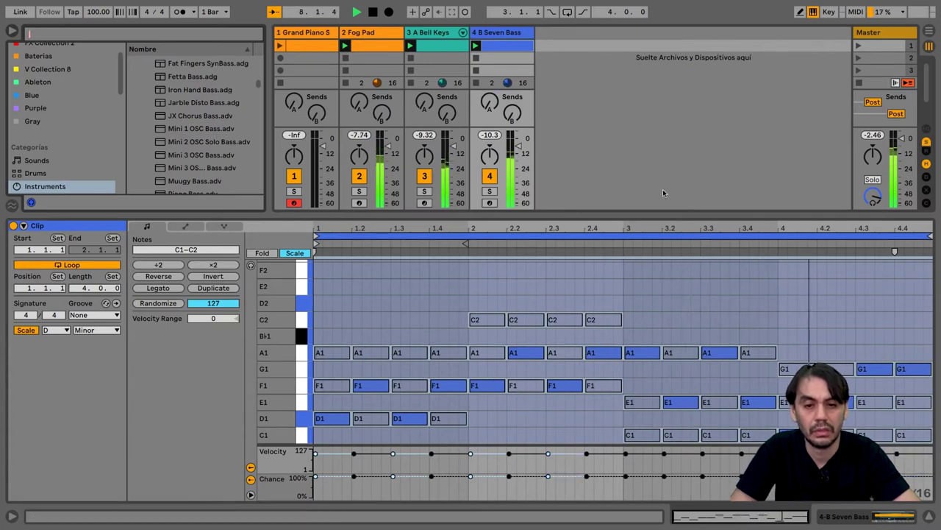
double_click(496, 33)
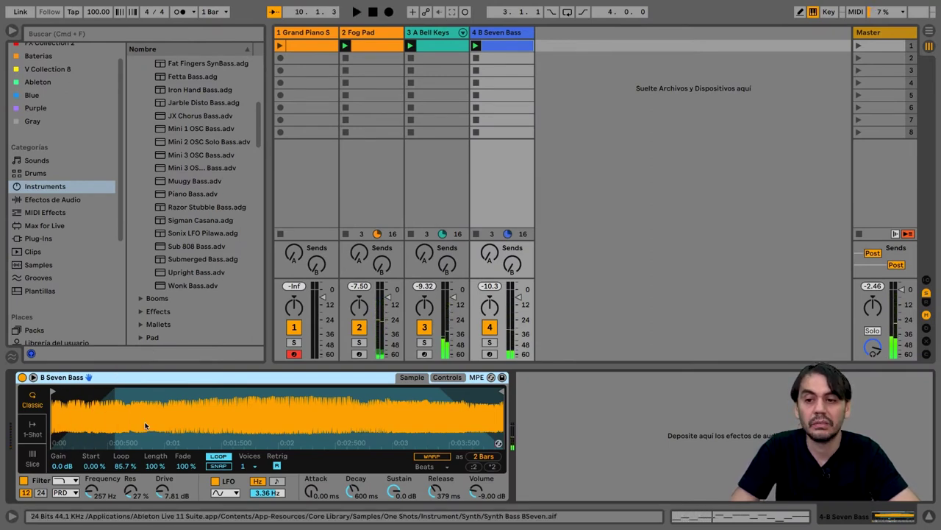
left_click(148, 35)
type("1")
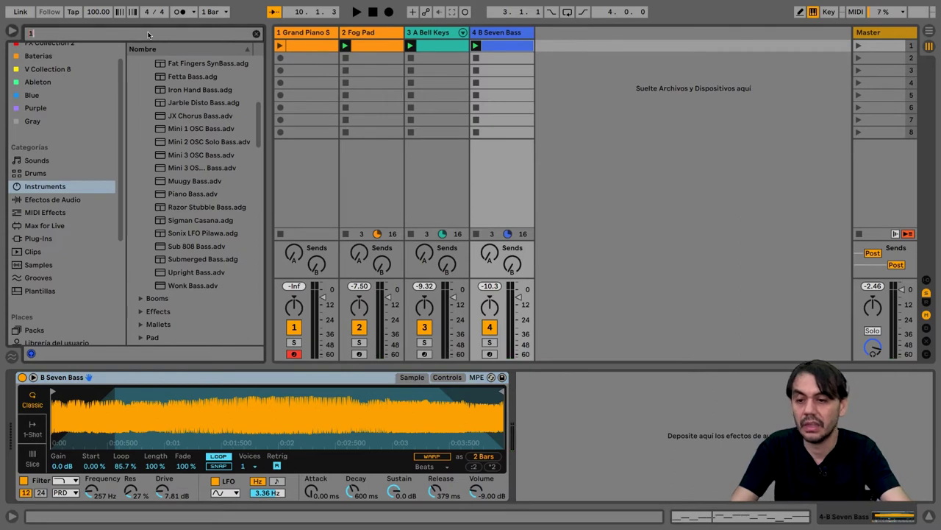
type("00")
scroll(68, 264, "down", 1)
left_click(48, 262)
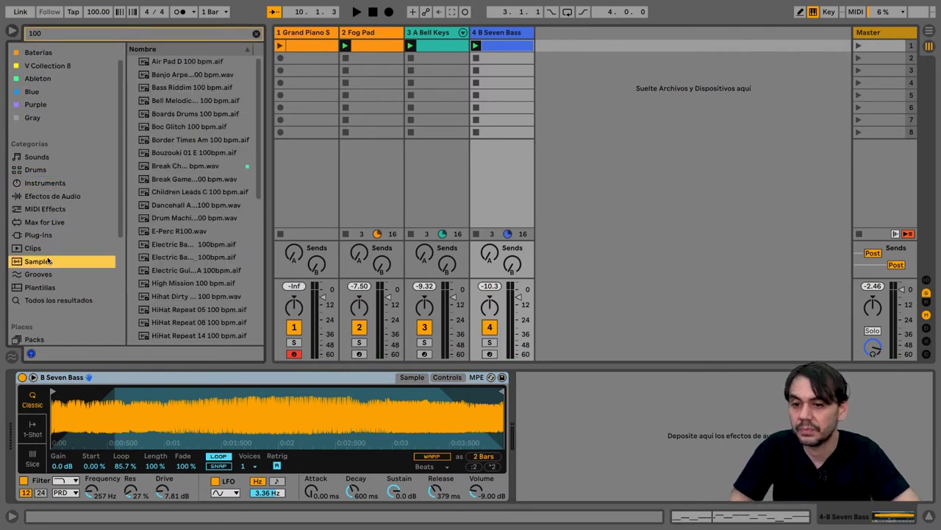
left_click_drag(266, 138, 304, 140)
scroll(259, 141, "down", 2)
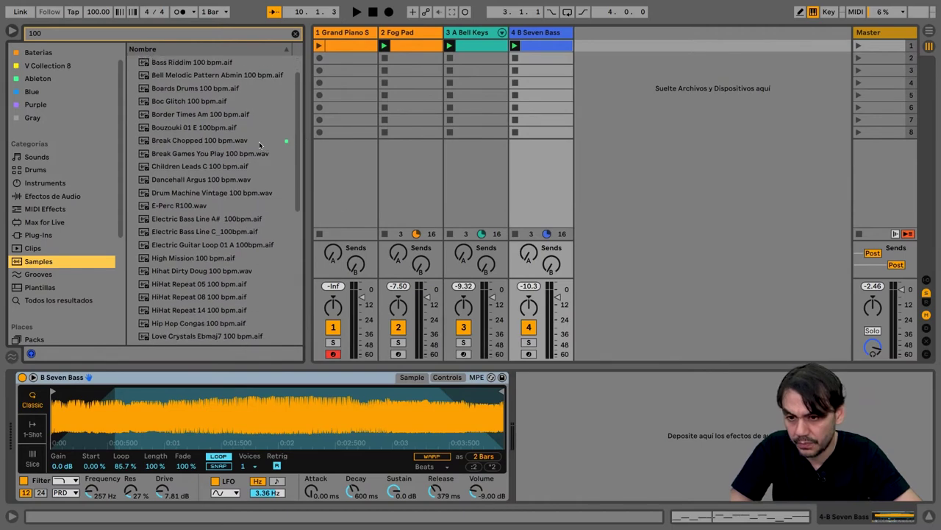
Step: Preview several 100 bpm samples, place Break Chopped 100 bpm.wav on a new audio track 5 and launch the clip
scroll(259, 142, "up", 2)
left_click(230, 126)
left_click(228, 114)
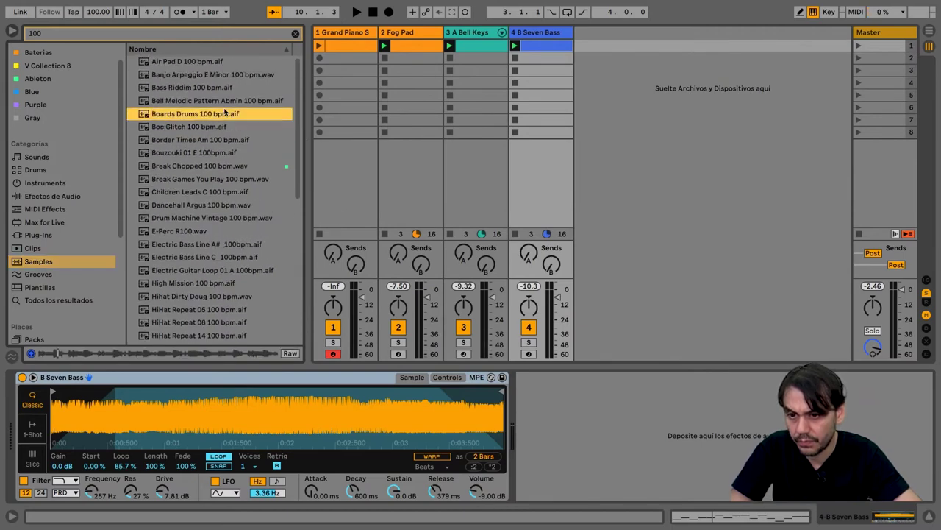
left_click(223, 102)
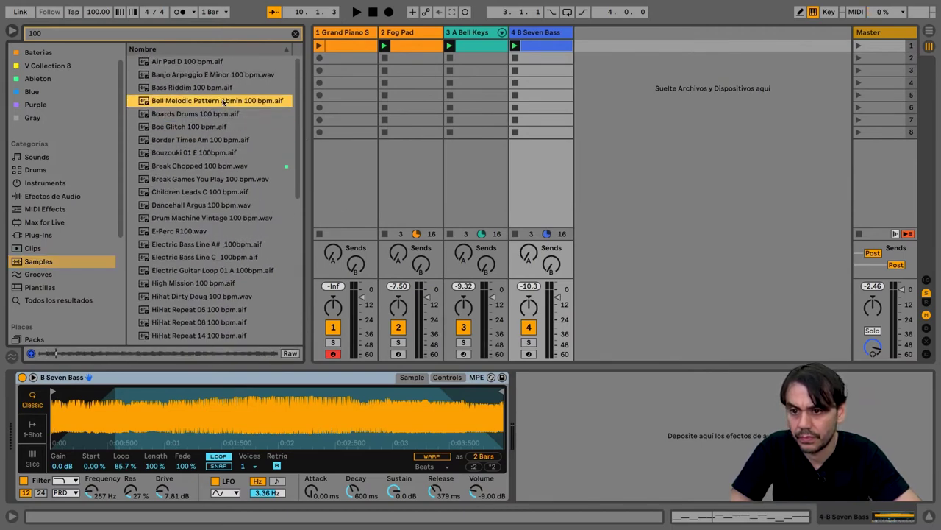
left_click(206, 165)
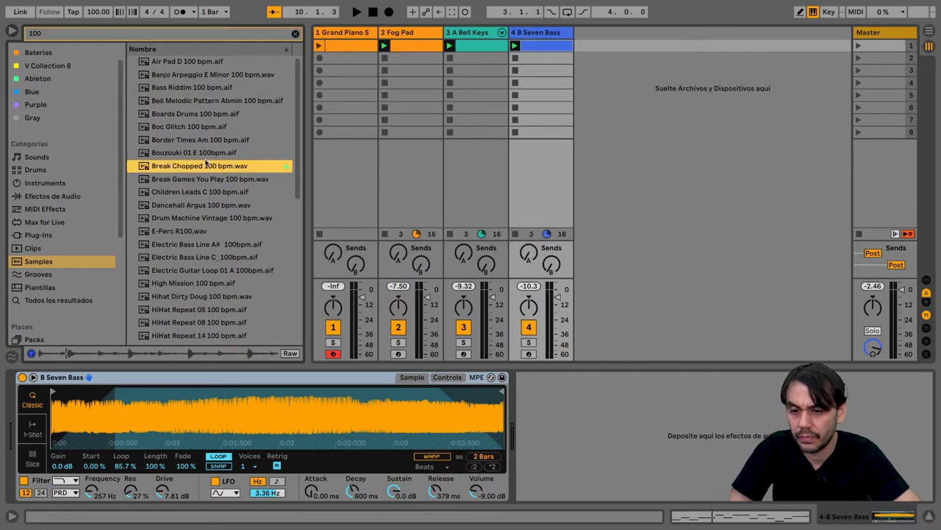
left_click_drag(203, 166, 608, 46)
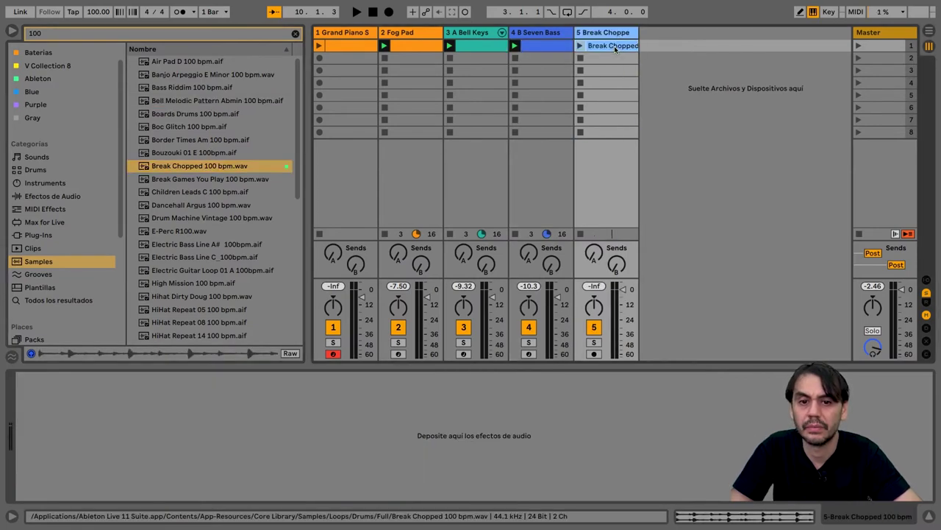
left_click(580, 47)
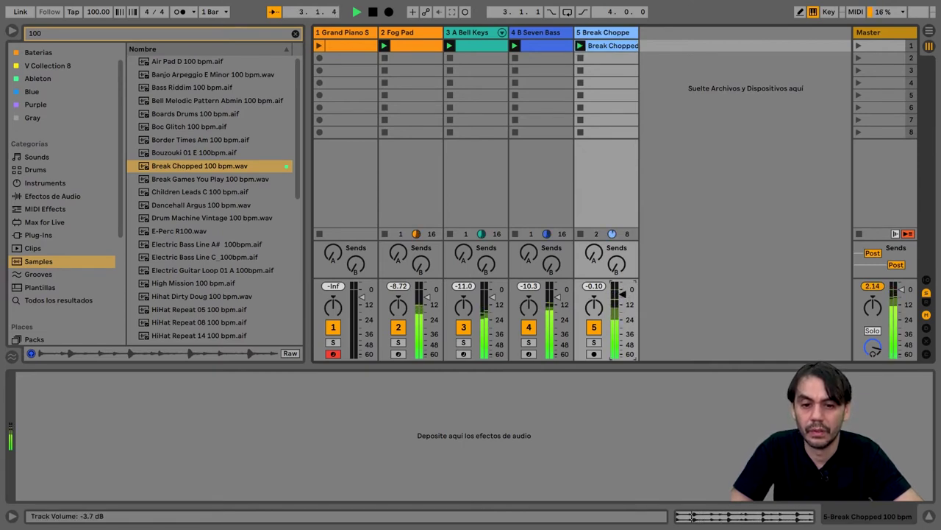
Step: Lower track 5's volume, and raise send A on track 2 and sends A and B on track 3
left_click_drag(623, 298, 624, 299)
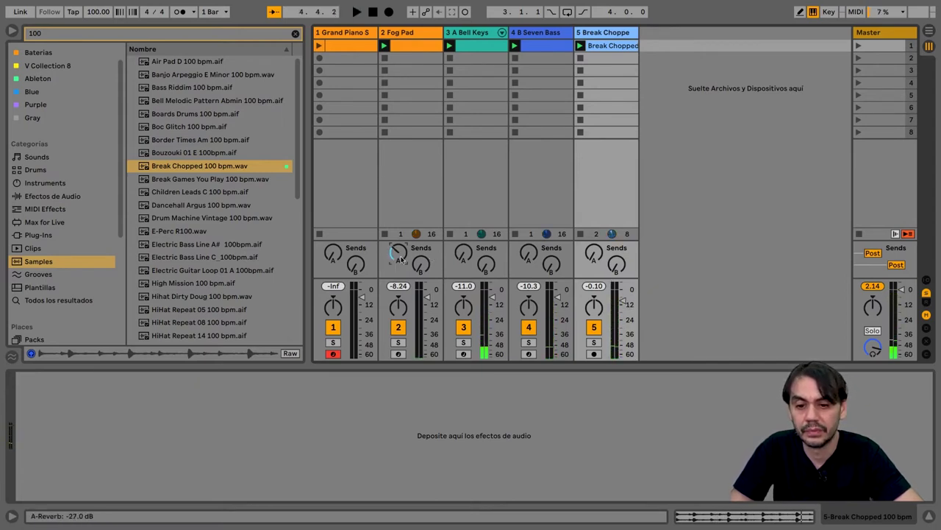
left_click_drag(482, 269, 463, 248)
key("space")
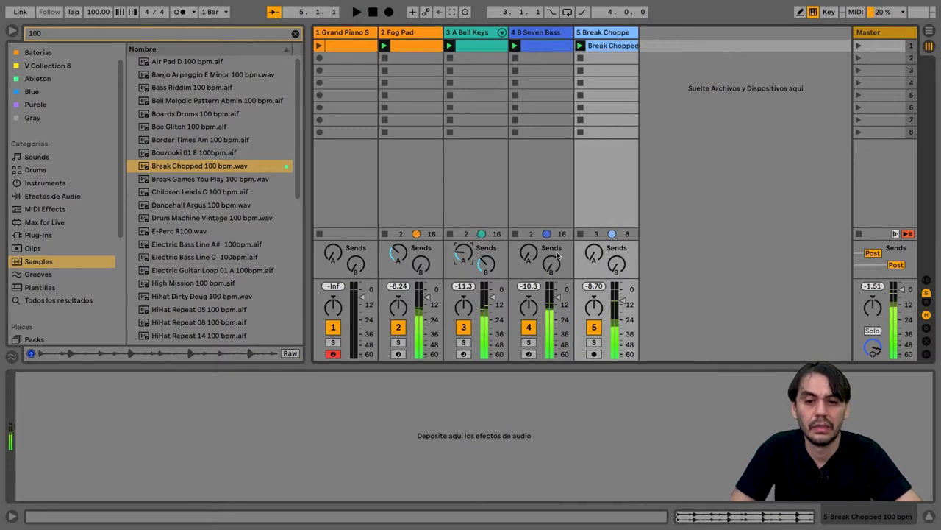
Step: Extract the groove from the Break Chopped clip on track 5 and enlarge the area showing the Groove Pool
double_click(607, 47)
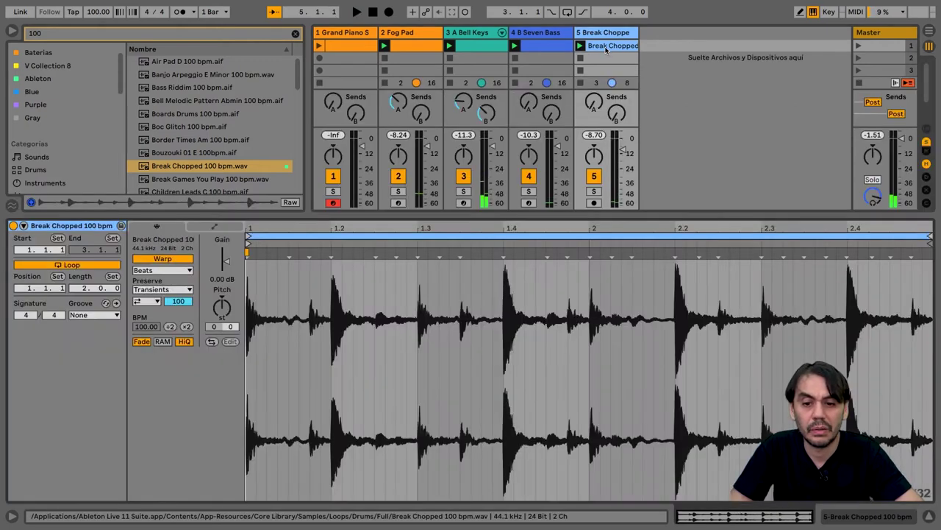
right_click(606, 48)
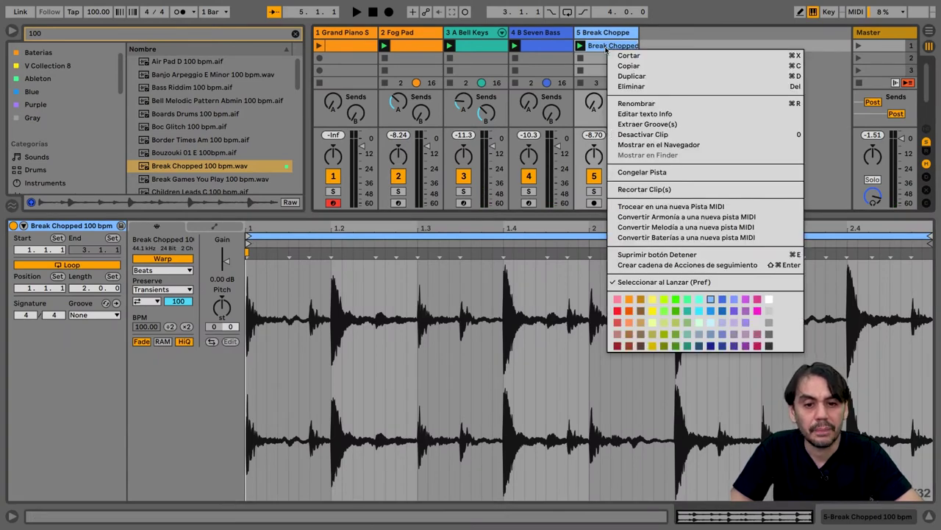
left_click(672, 126)
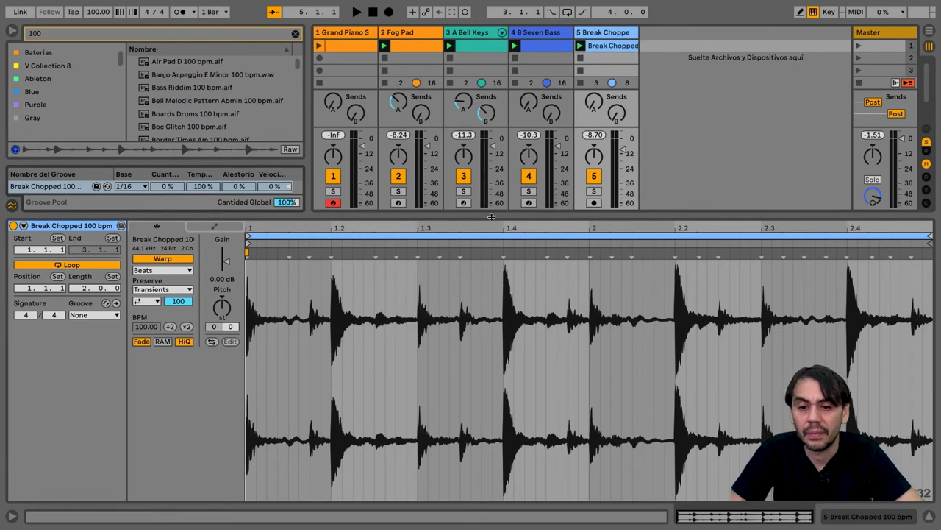
left_click_drag(491, 217, 498, 333)
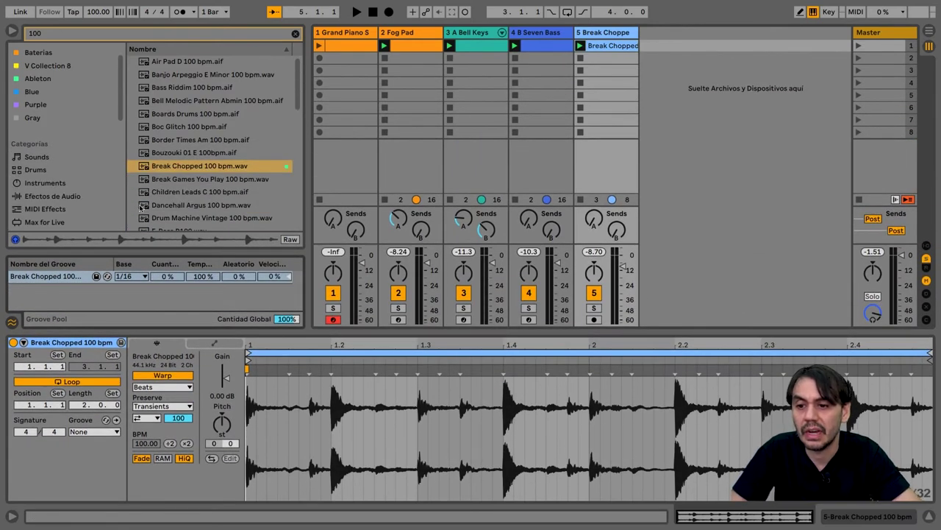
Step: Clear the sample search and display the library's complete list of built-in grooves
scroll(88, 178, "down", 4)
left_click(58, 174)
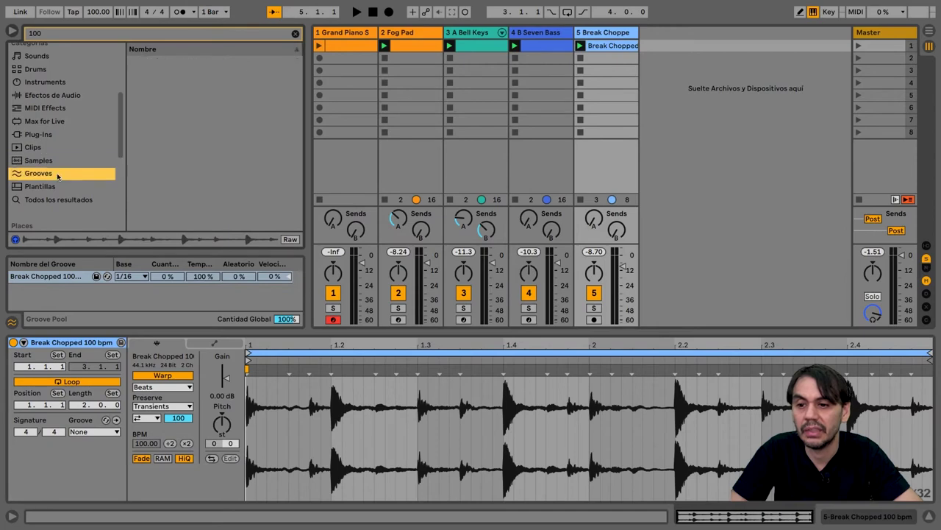
left_click(295, 33)
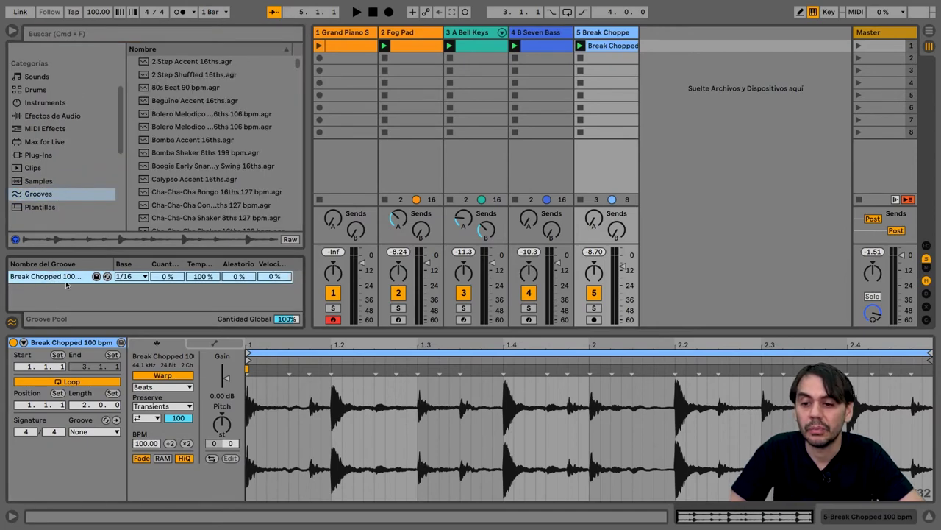
Step: Assign the Break Chopped 100 bpm groove to the clips on tracks 5 Break Chopped, 3 A Bell Keys and 4 B Seven Bass
left_click(105, 432)
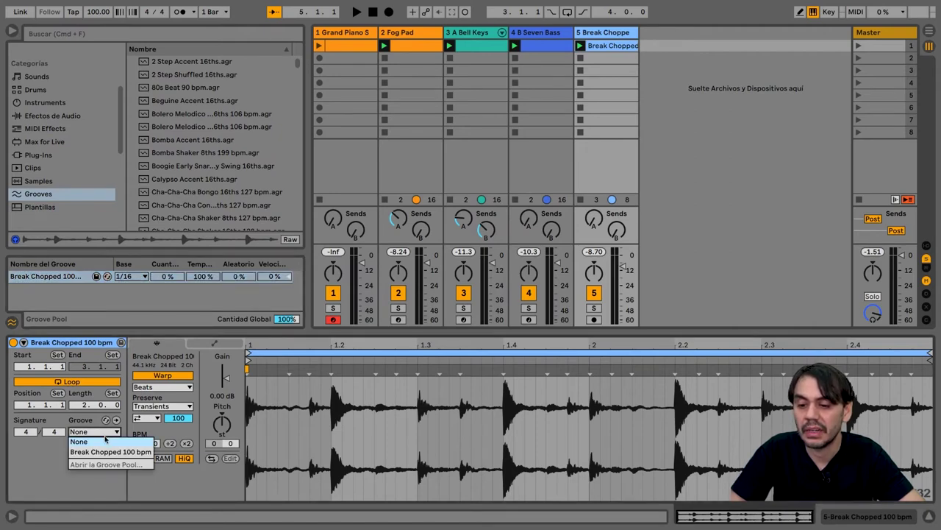
left_click(94, 452)
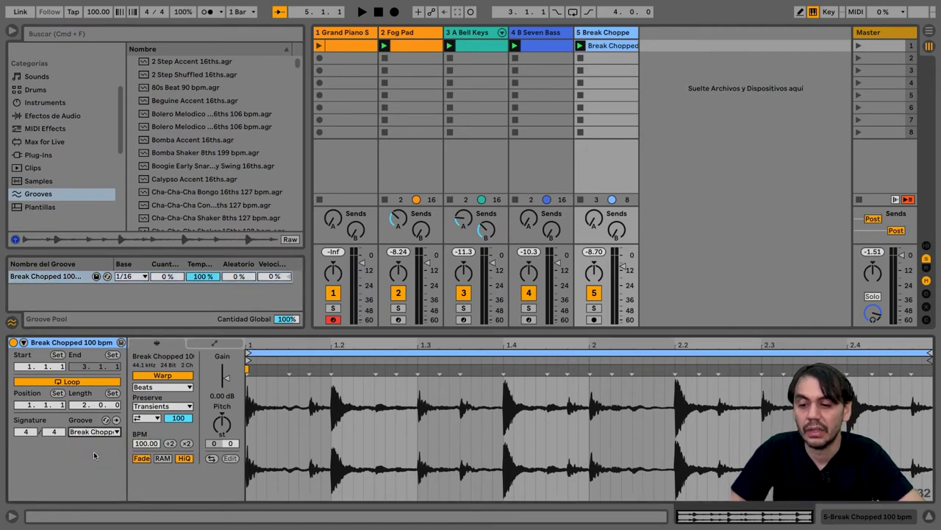
left_click(472, 46)
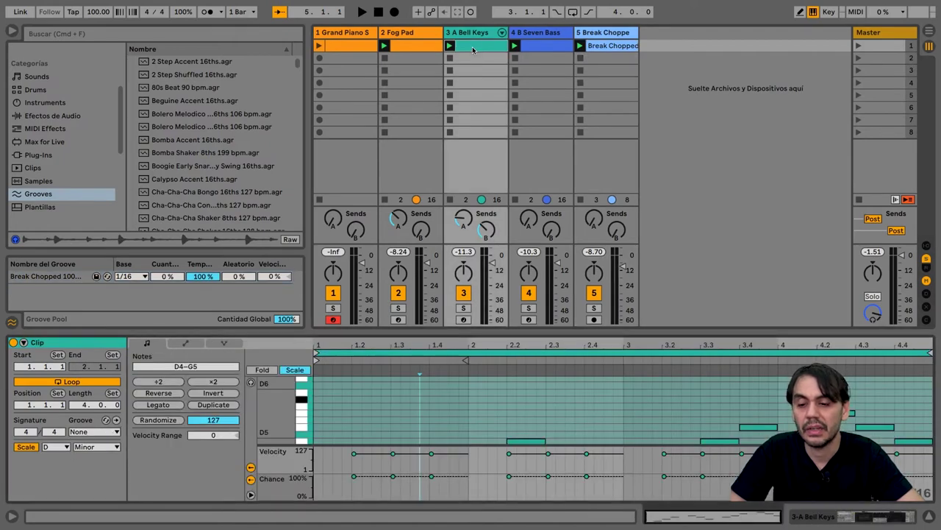
left_click(111, 431)
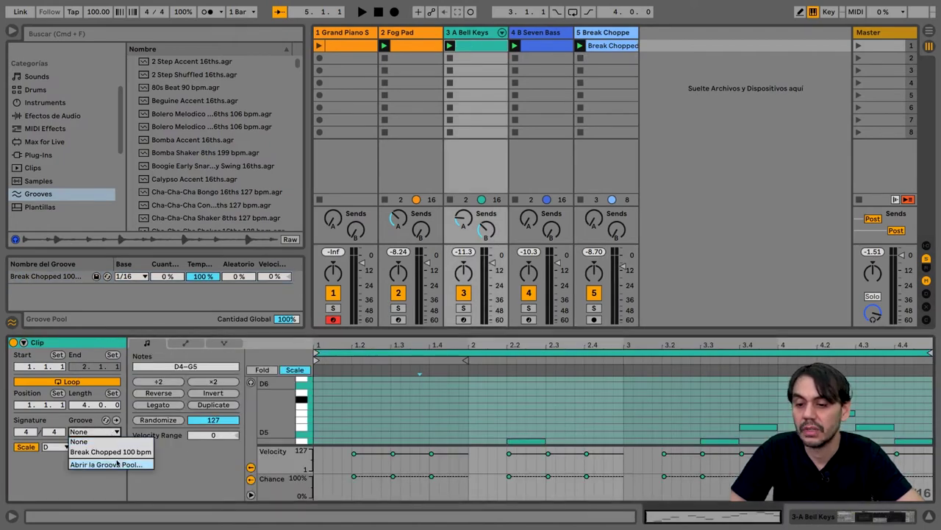
left_click(114, 456)
left_click(526, 46)
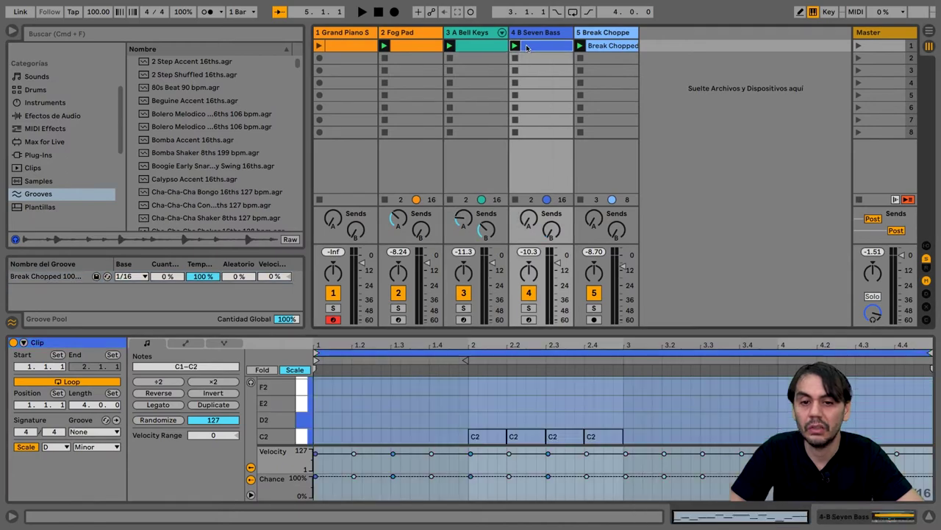
left_click(105, 433)
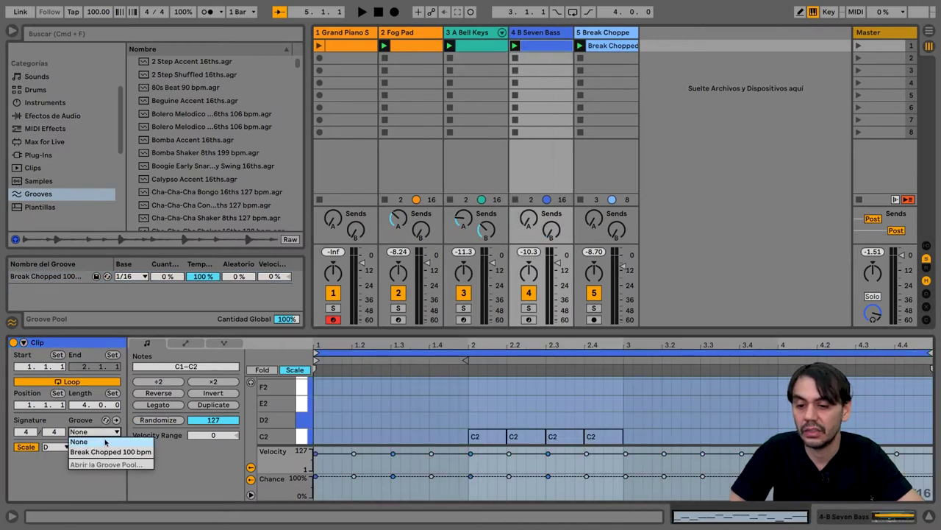
left_click(105, 451)
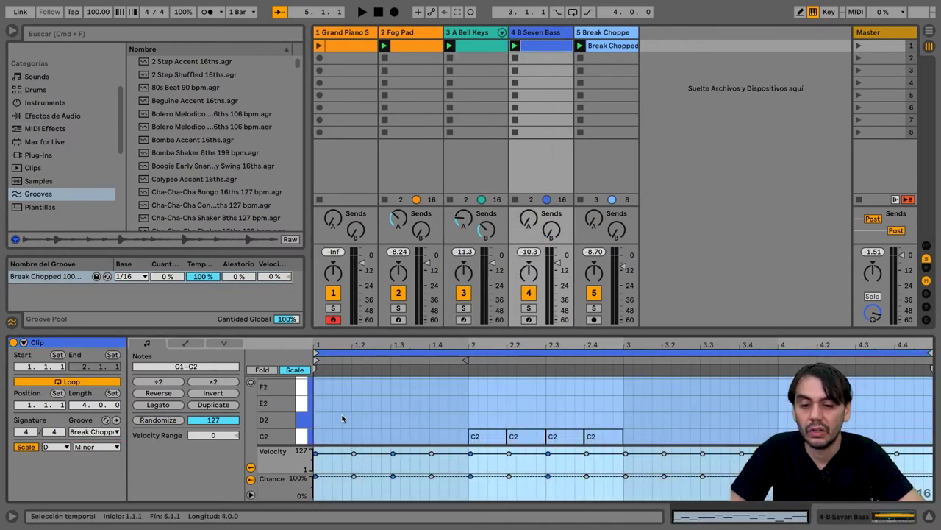
Step: Show only the used notes of the A Bell Keys clip in an enlarged note editor and play the clip with track 3 soloed
left_click(472, 46)
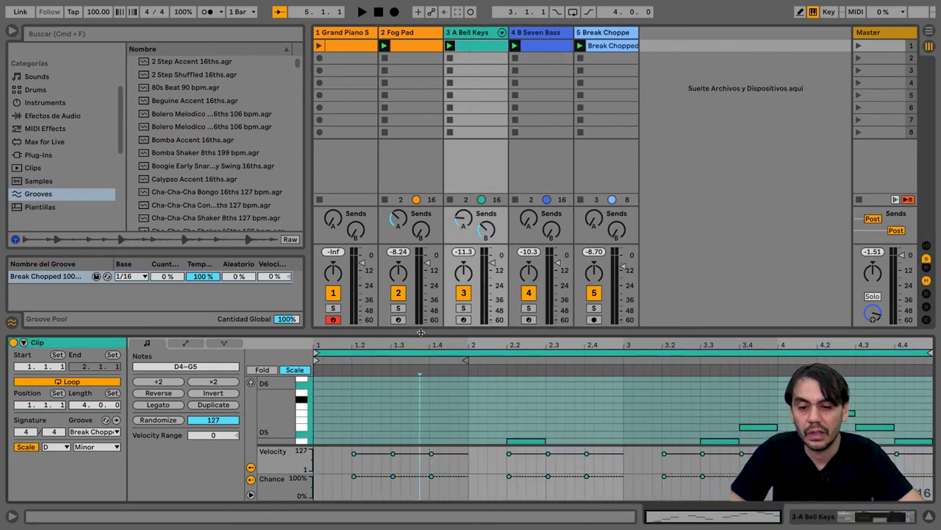
left_click_drag(422, 336, 431, 211)
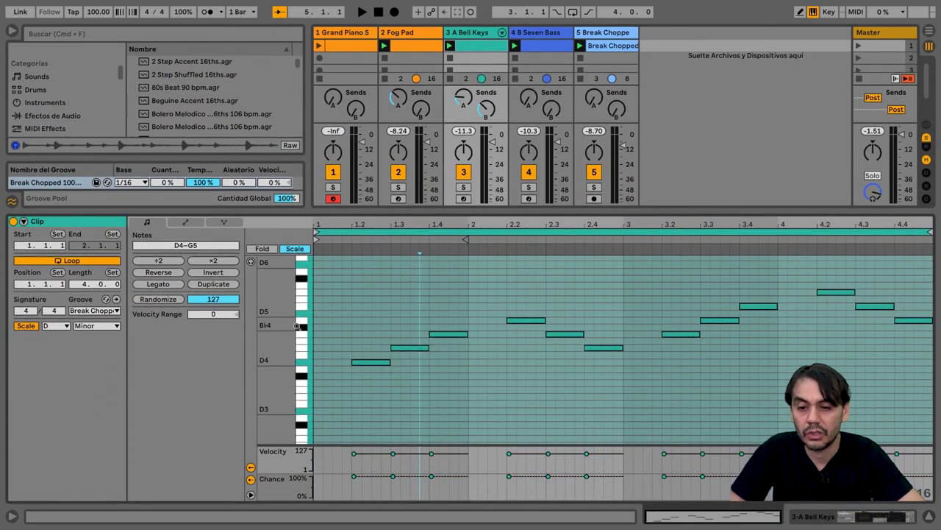
left_click_drag(280, 326, 307, 322)
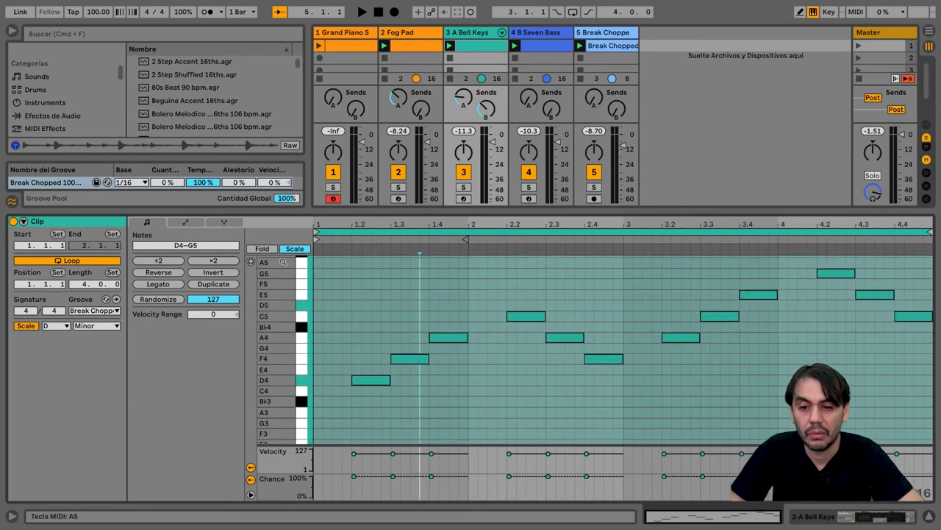
left_click(264, 248)
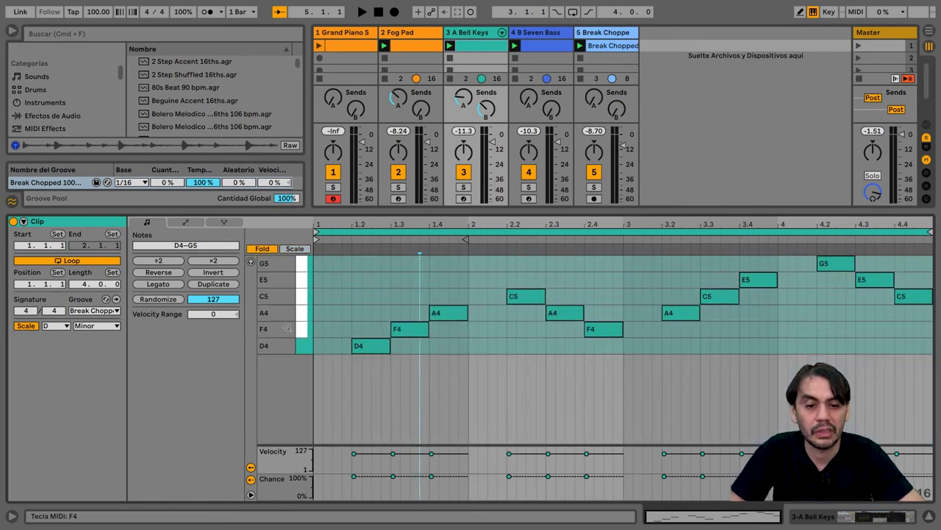
left_click(464, 187)
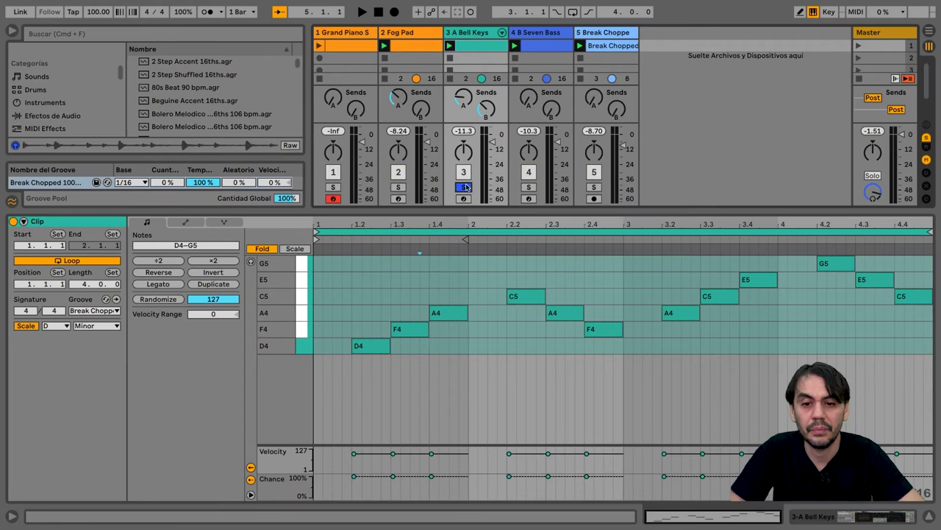
left_click(451, 47)
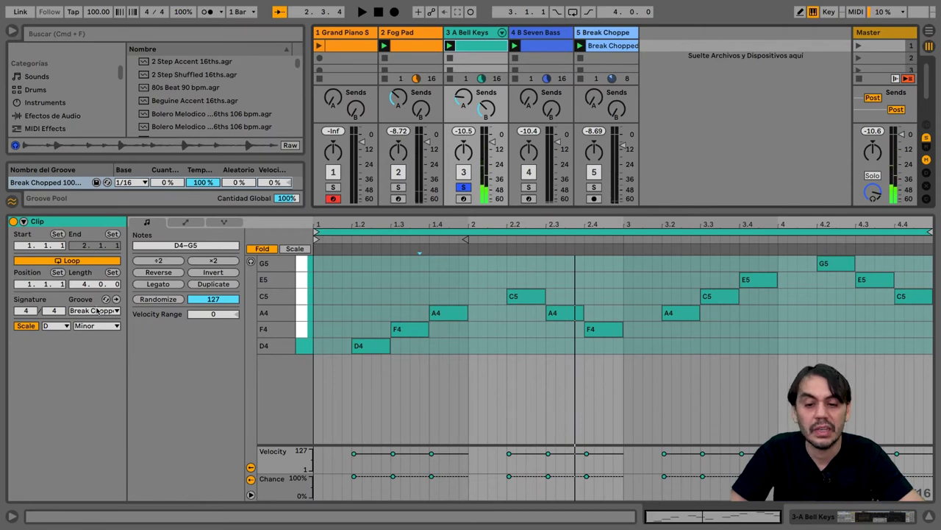
Step: Commit the groove to the A Bell Keys clip and examine the note edges near 1.3 and bar 2 up close
left_click_drag(359, 224, 381, 224)
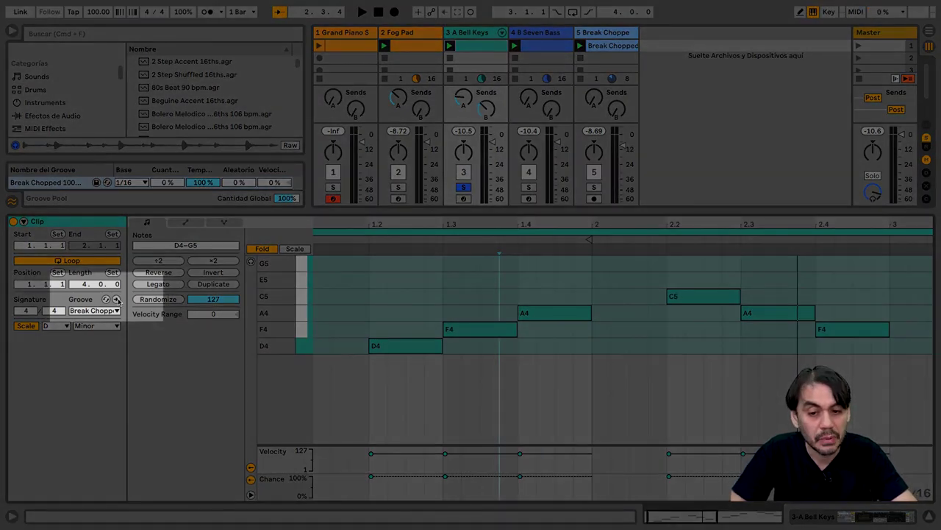
left_click(116, 299)
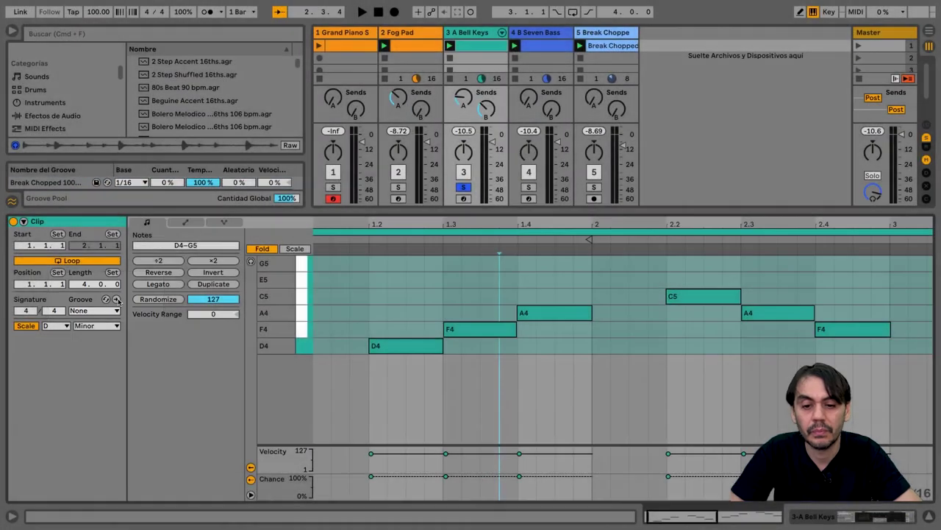
left_click_drag(450, 218, 425, 326)
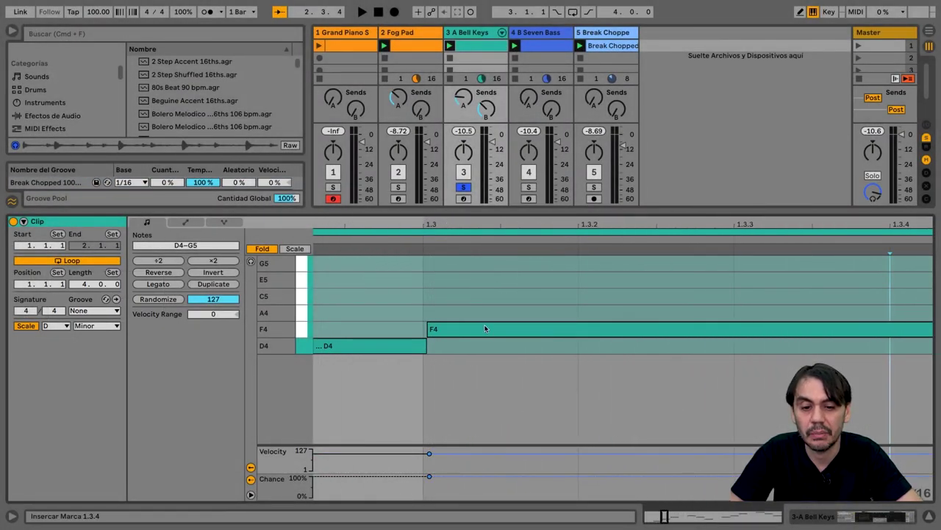
scroll(488, 328, "right", 5)
scroll(724, 329, "right", 10)
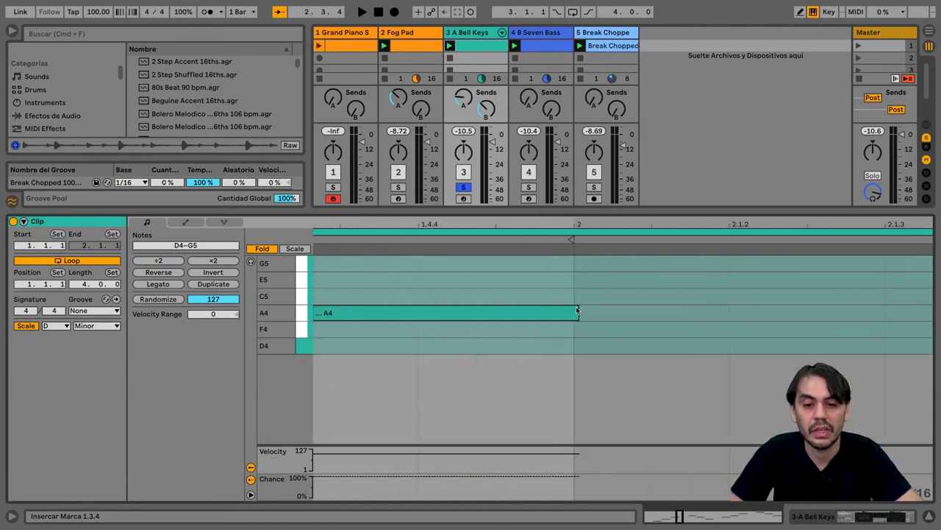
left_click_drag(559, 226, 559, 79)
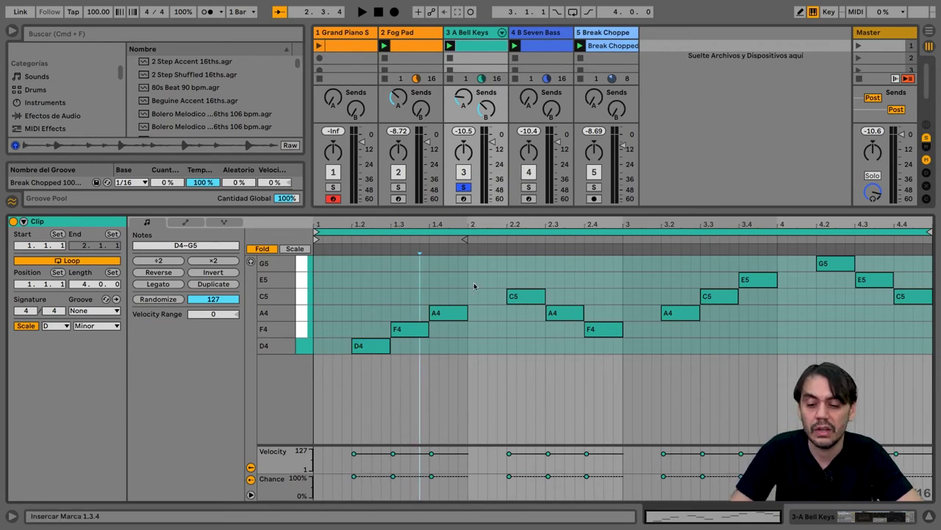
Step: Give all notes of the A Bell Keys clip a velocity range of -50, spanning velocities 50 to 100
key("super+a")
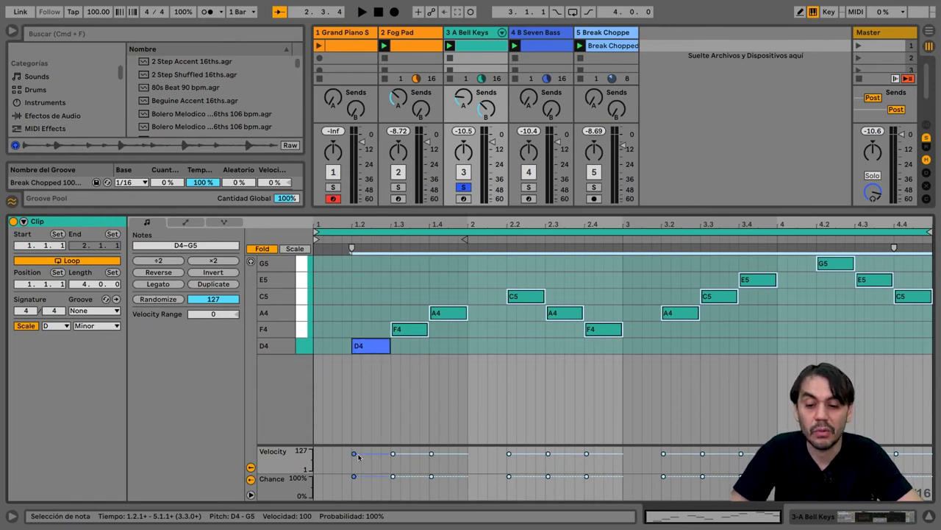
left_click_drag(355, 454, 354, 463)
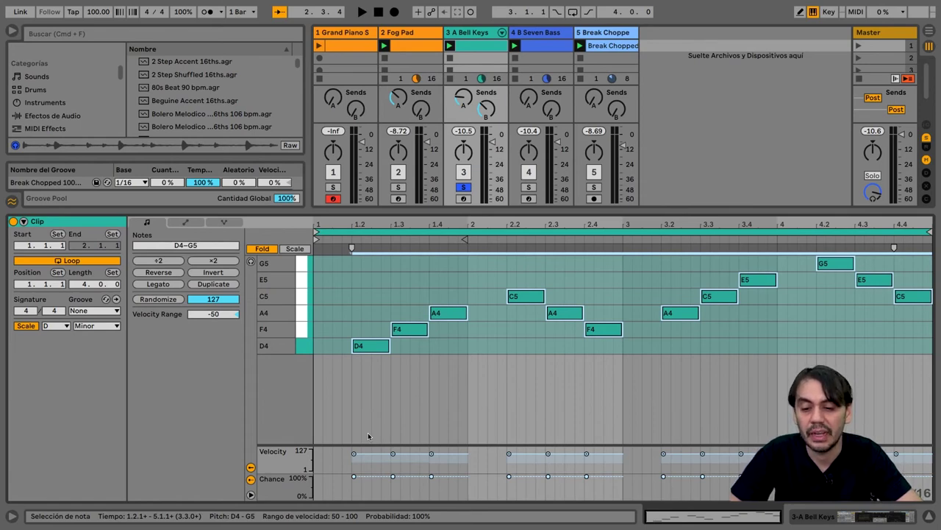
left_click(370, 457)
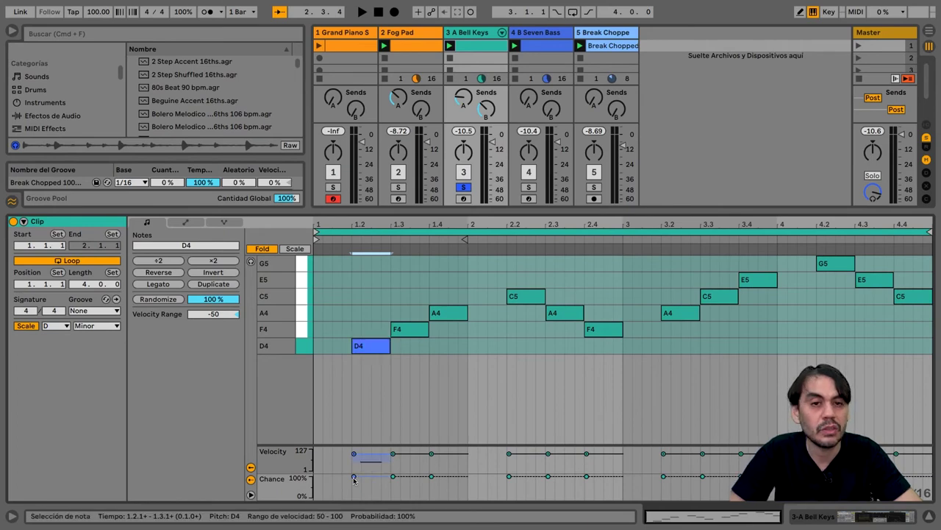
left_click_drag(354, 478, 353, 476)
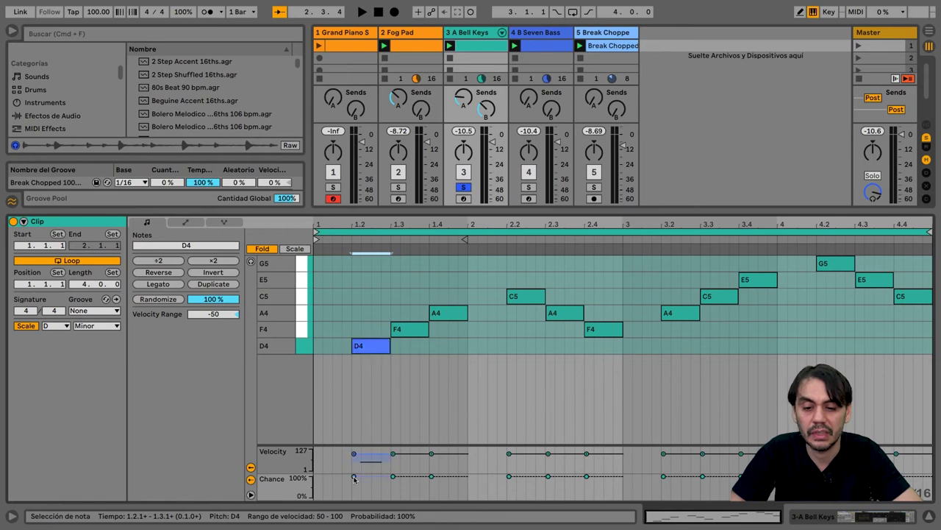
Step: Select the last two notes of every bar in the A Bell Keys clip, lower their chance to 46% and play the result
left_click_drag(413, 352, 442, 304)
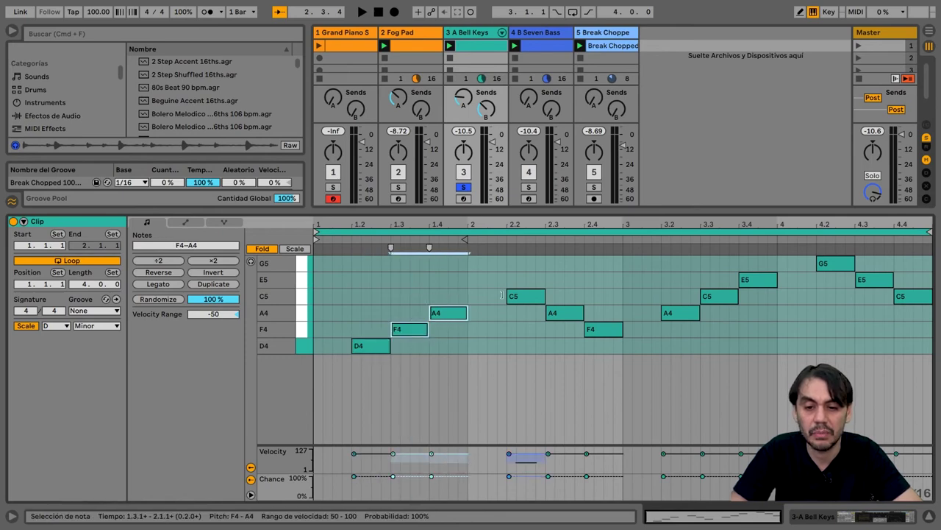
left_click_drag(558, 286, 603, 364)
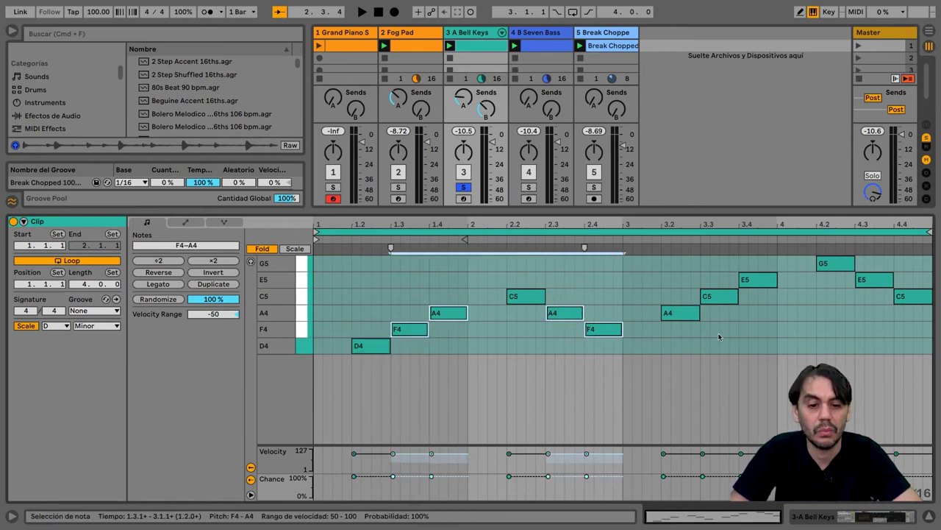
left_click_drag(722, 328, 782, 273)
left_click_drag(853, 342, 914, 276)
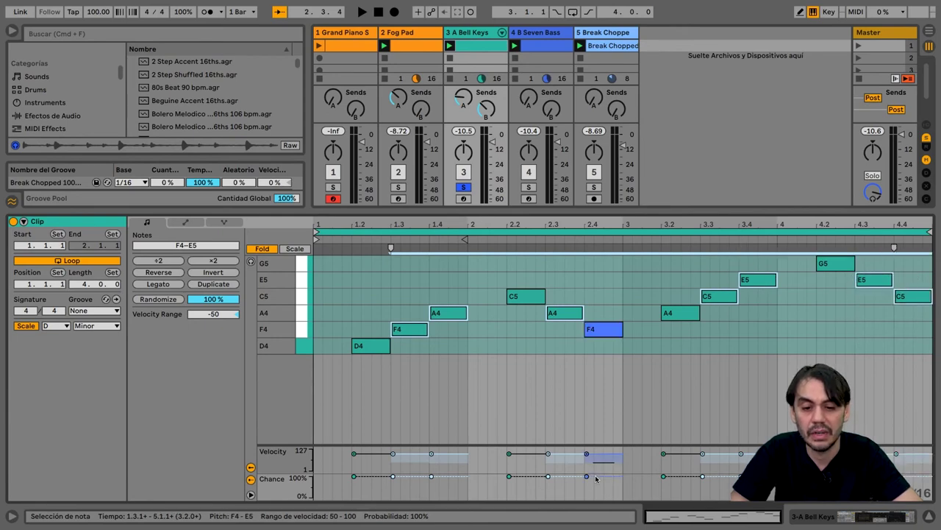
left_click_drag(586, 476, 587, 487)
key("space")
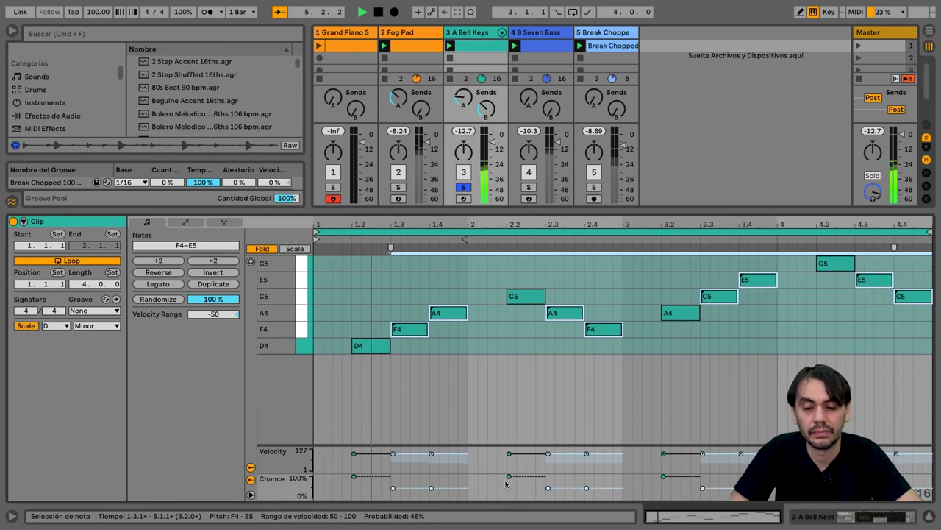
Step: Raise the chance of the selected A Bell Keys notes to 75% and take track 3 out of solo
left_click_drag(393, 488, 393, 481)
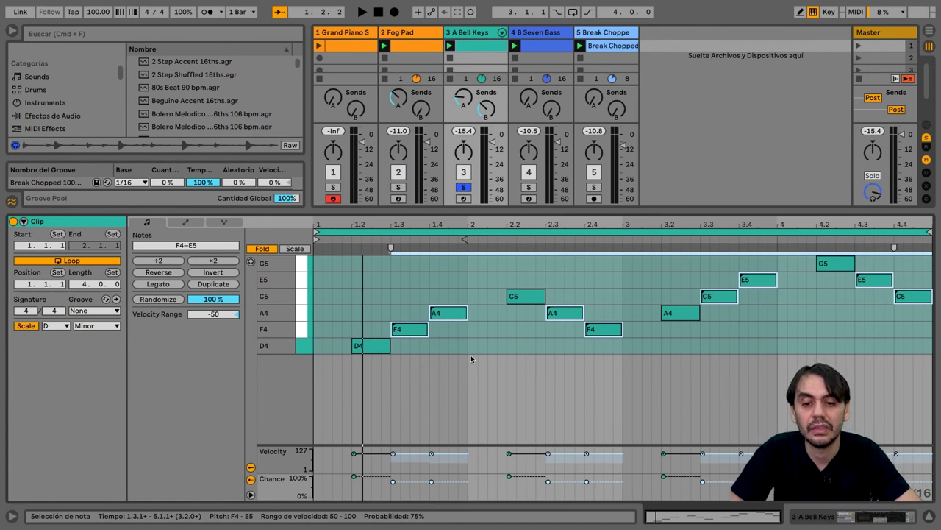
left_click(464, 188)
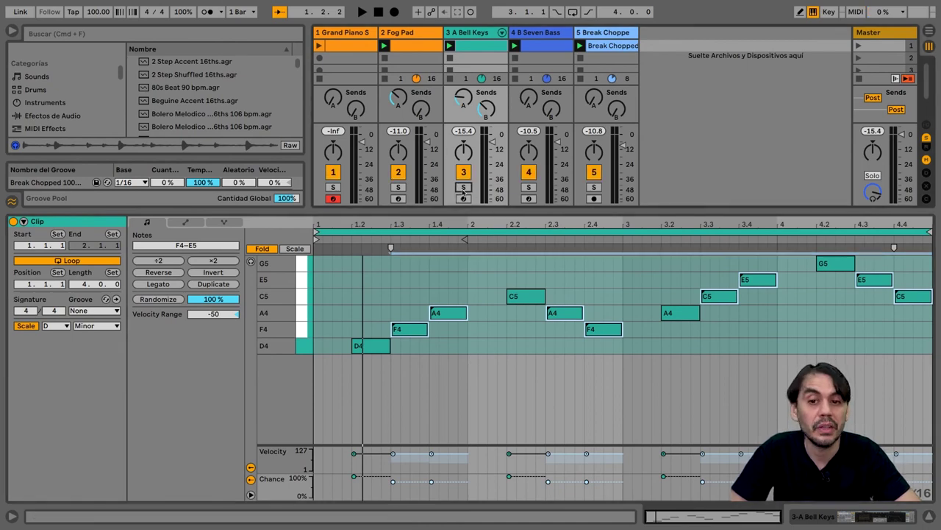
Step: View the Grand Piano clip's chords with only scale notes displayed, play all tracks together and return to the A Bell Keys clip
left_click(364, 49)
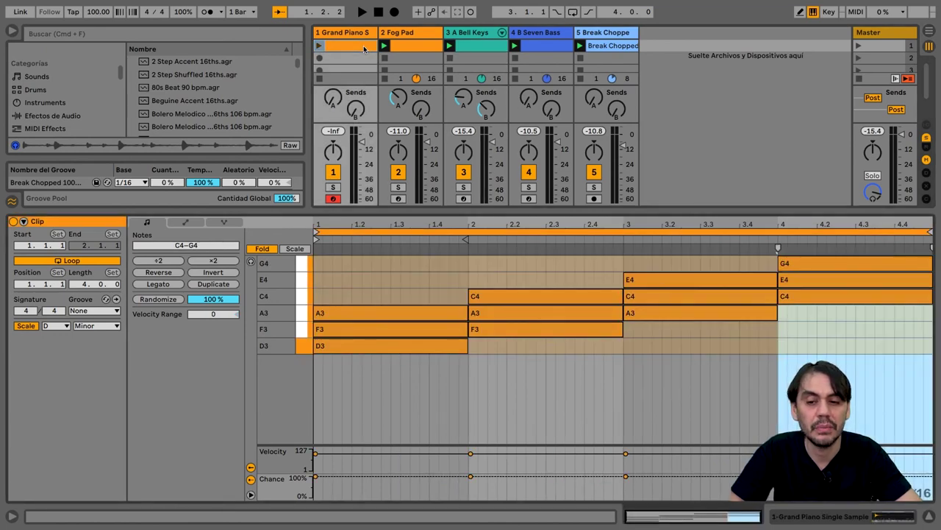
left_click(293, 249)
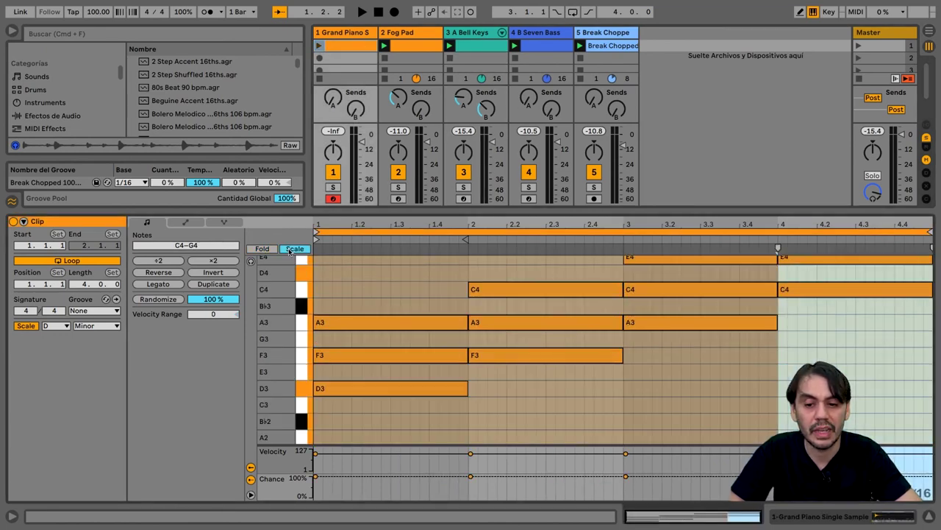
scroll(286, 322, "up", 2)
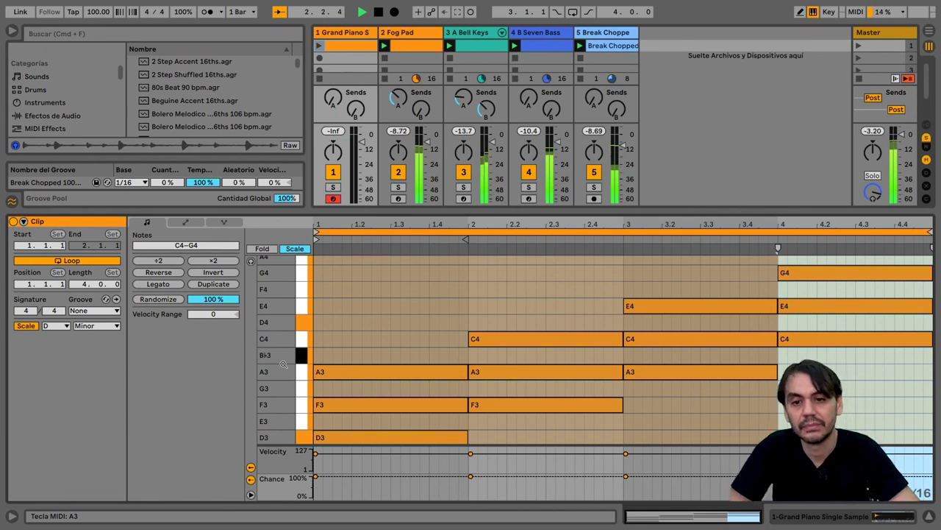
left_click(478, 48)
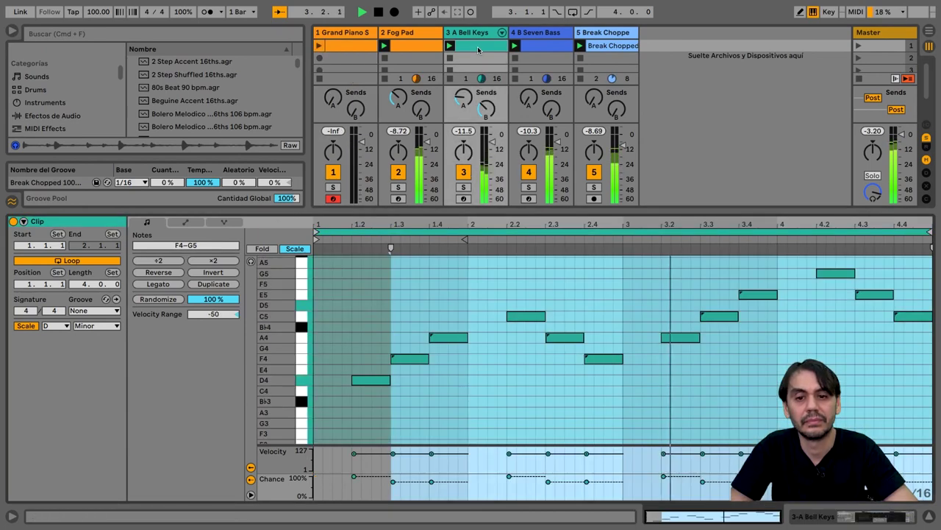